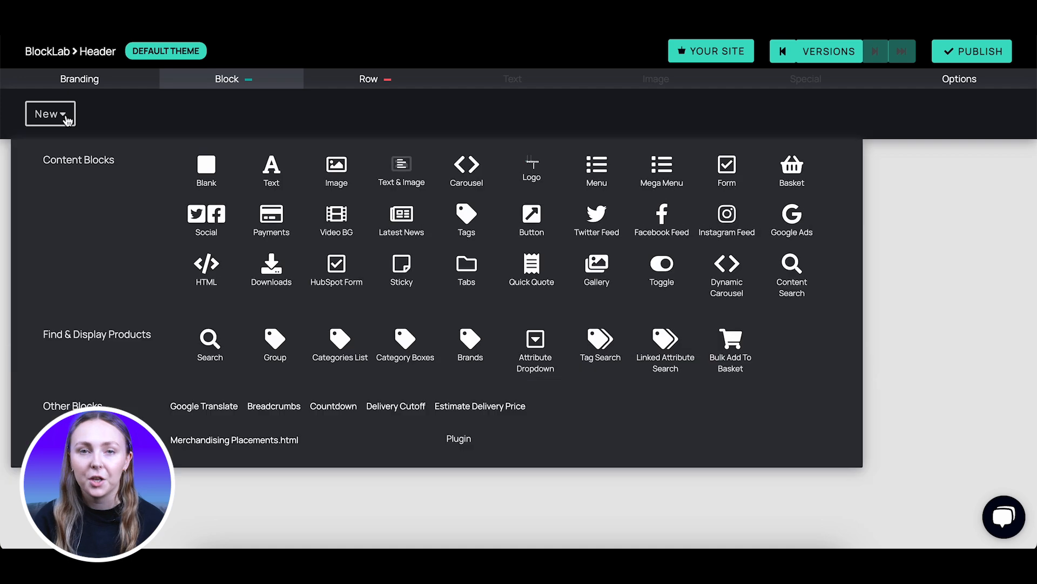
Add a text block to the header reading "Next day delivery available" and centre its text.
click(271, 170)
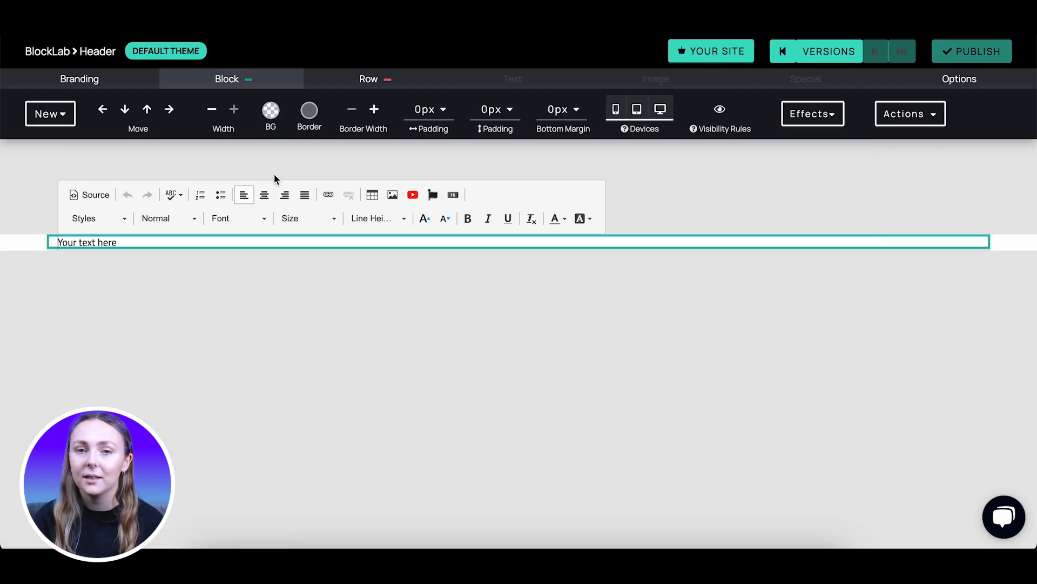
key(super+a)
text(Next day delivery available)
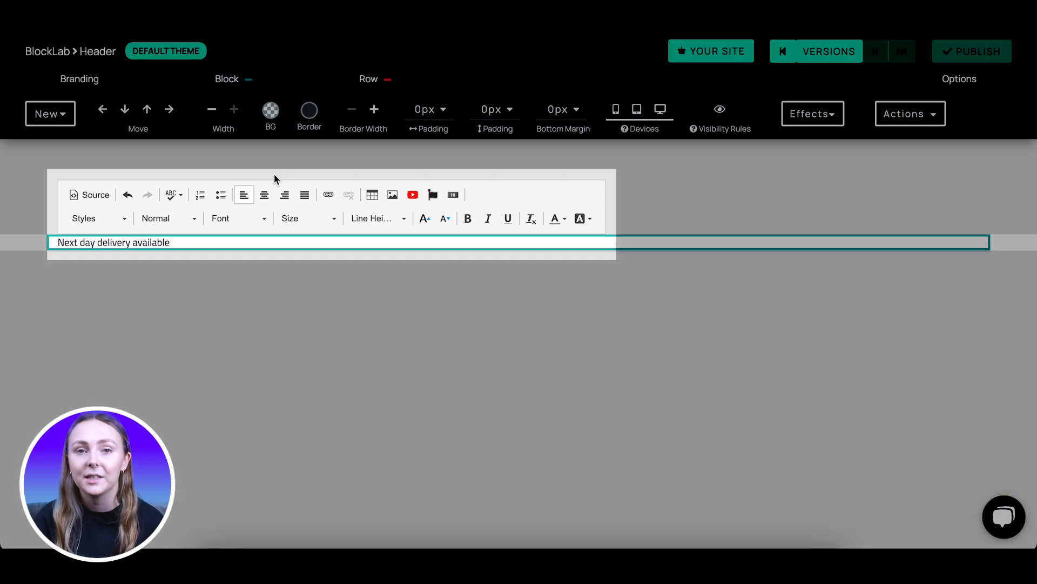
key(super+a)
click(264, 195)
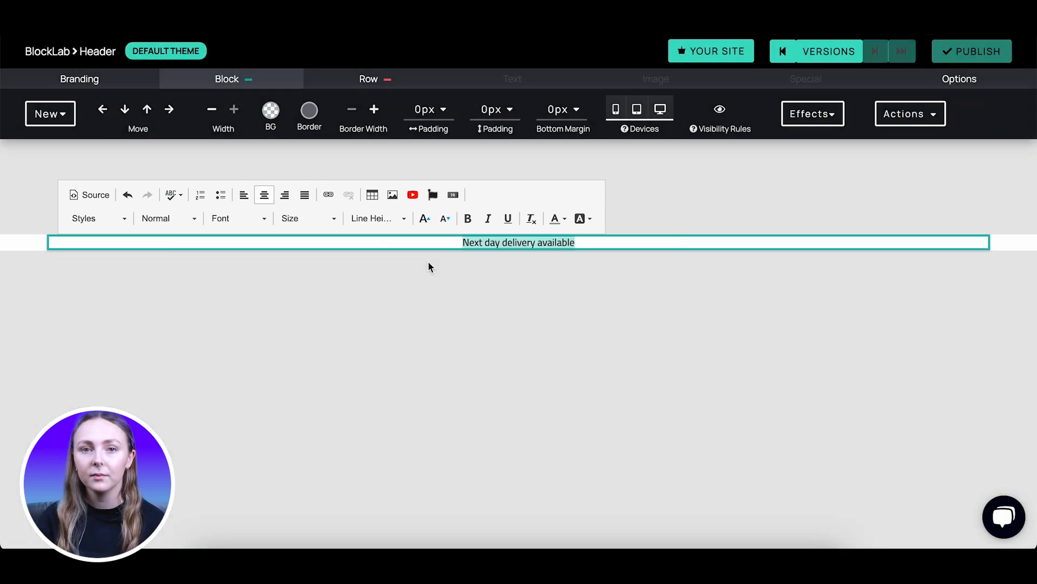
click(429, 262)
Duplicate the "Next day delivery available" text block twice to make three stacked blocks.
click(512, 155)
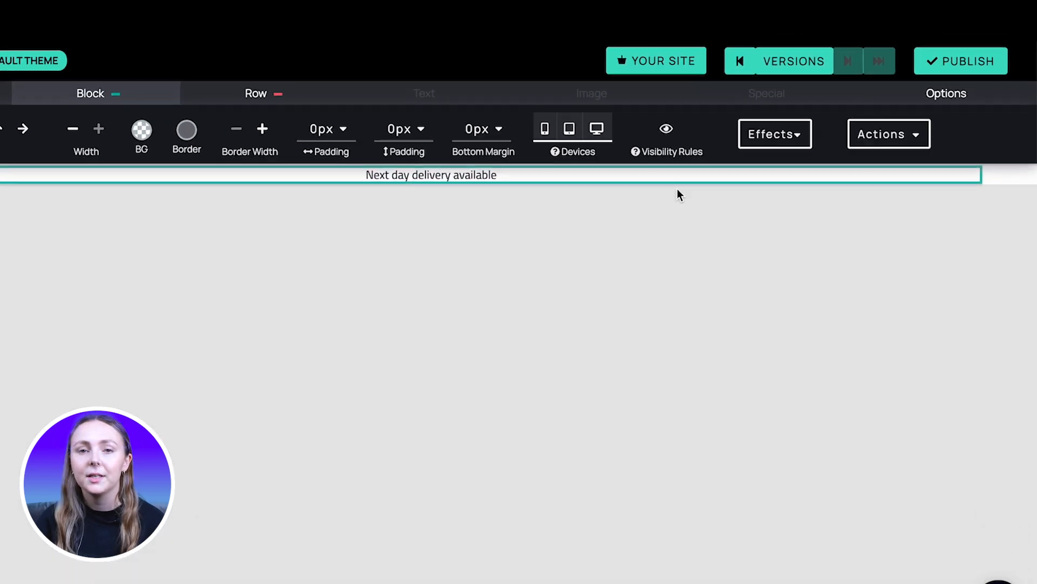
click(855, 166)
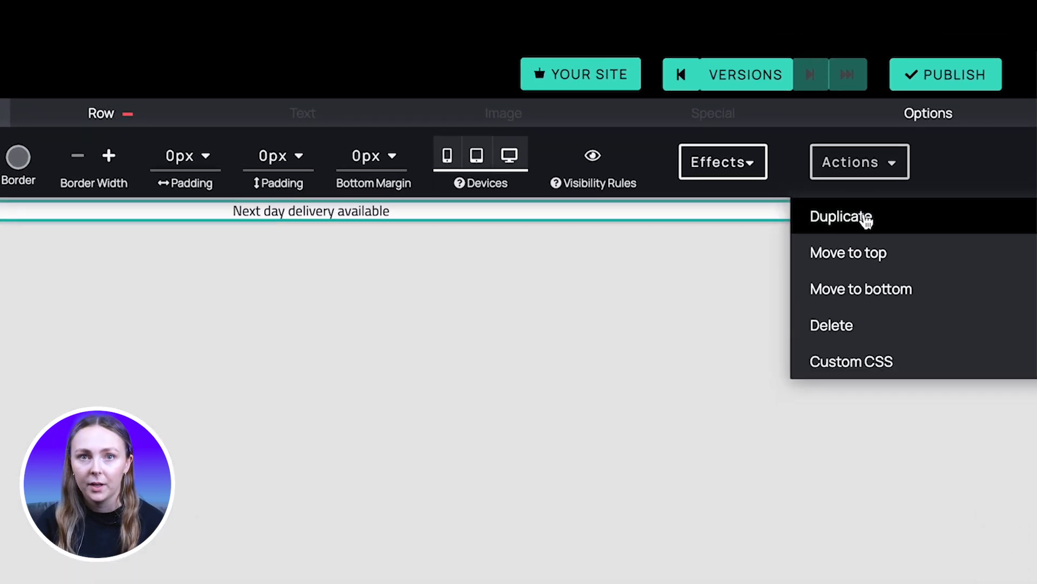
click(864, 217)
click(859, 168)
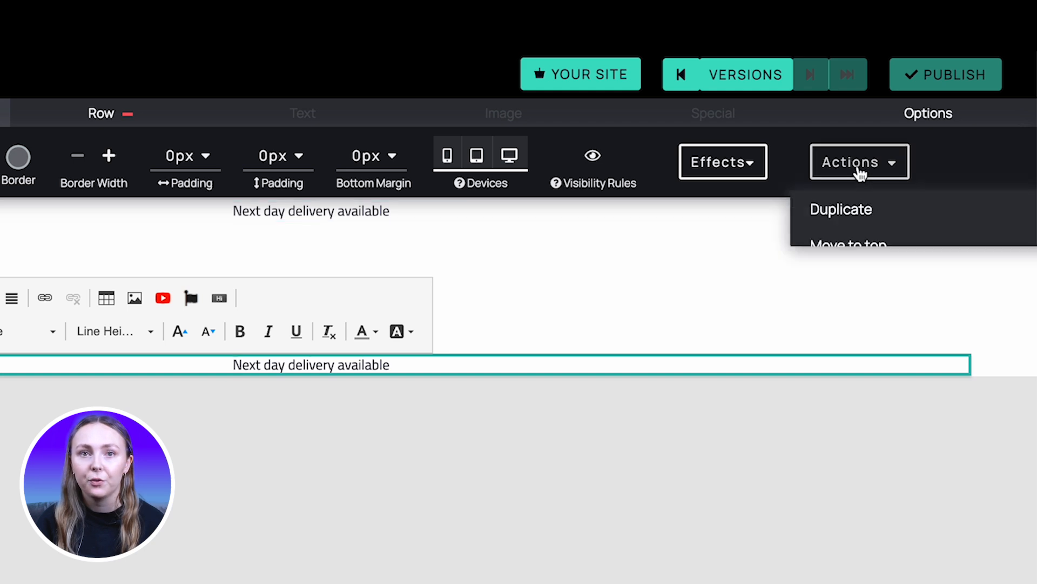
click(860, 217)
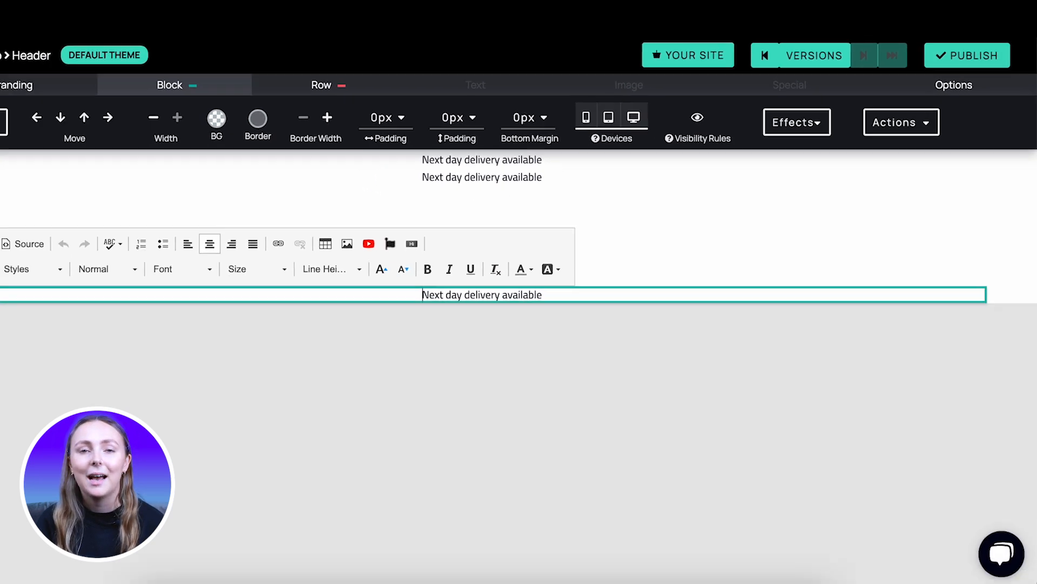
Change the second block's text to "UK's largest gaming stockist" and the third block's to "Shop our latest offers".
click(479, 177)
double_click(515, 164)
text(UK's largest gaming stockist)
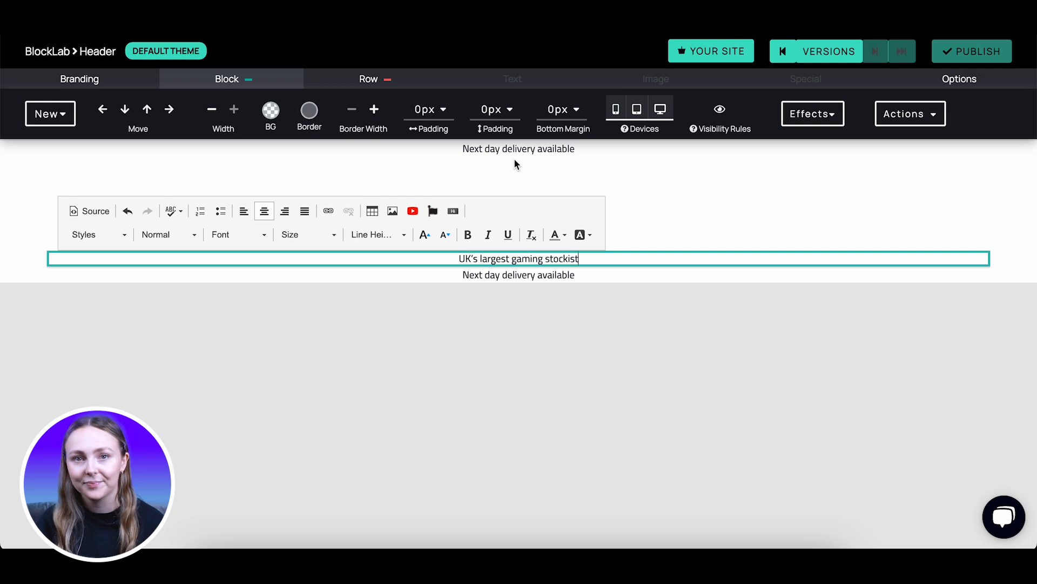
click(810, 201)
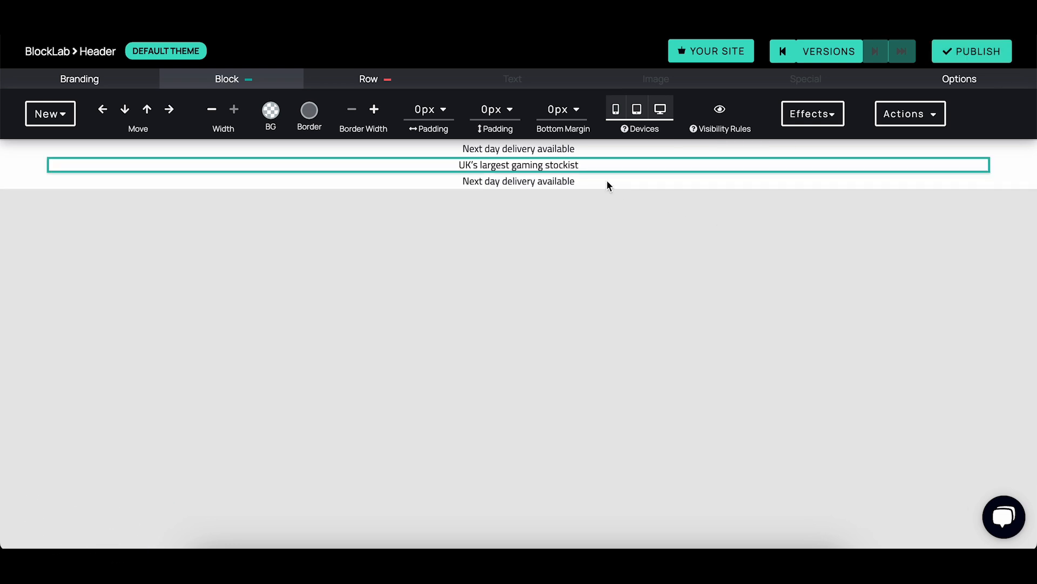
double_click(606, 182)
text(Shop our latest offers)
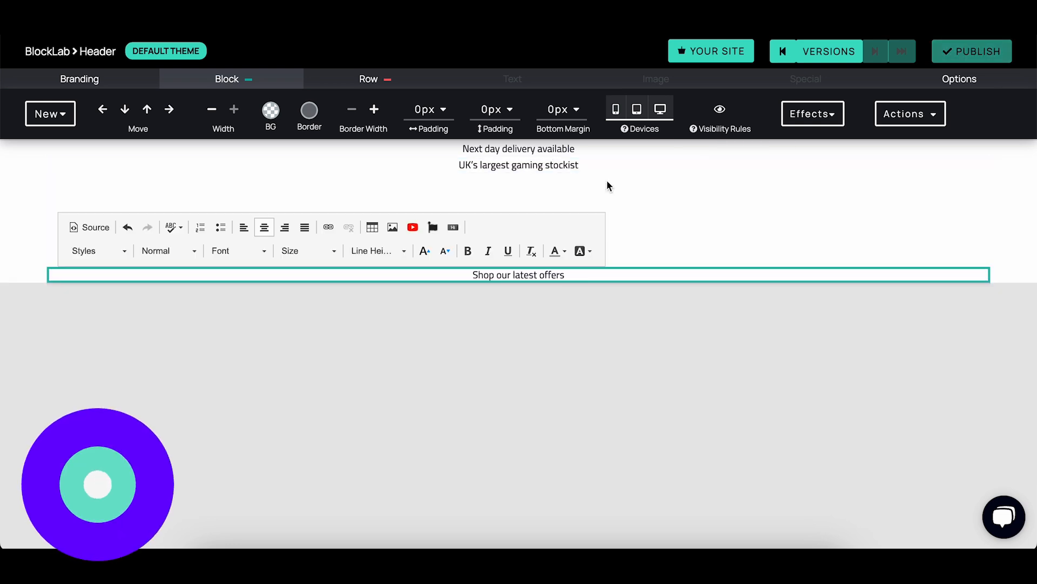
click(639, 306)
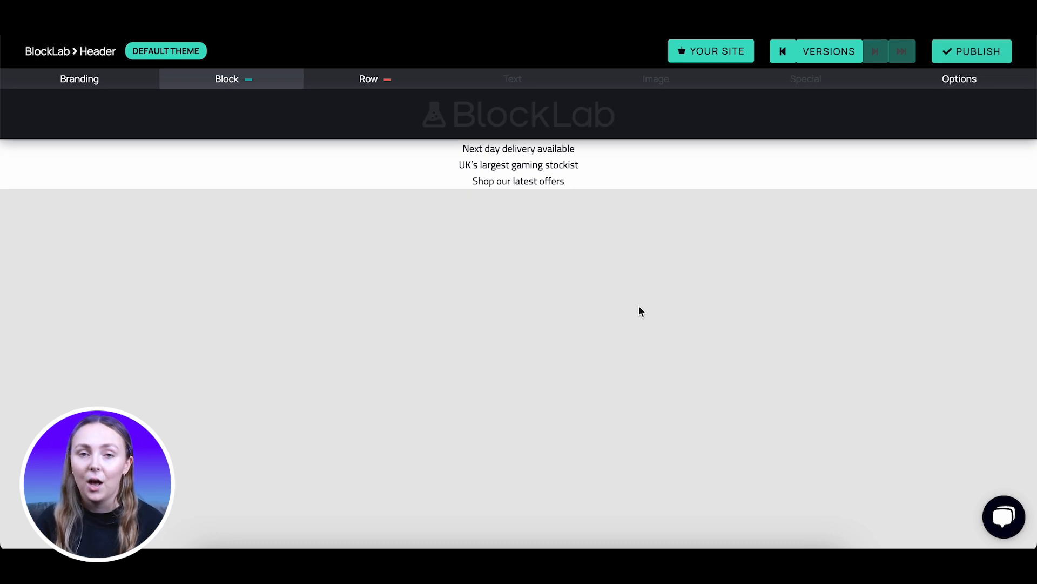
Move the second and third text blocks up so all three sit side by side in one row.
click(581, 171)
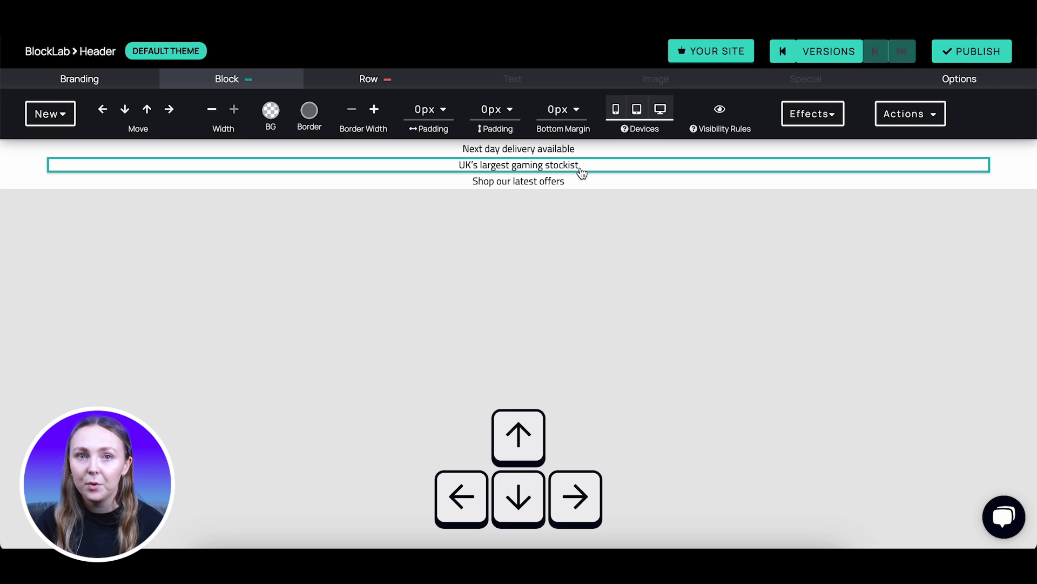
key(Up)
click(581, 170)
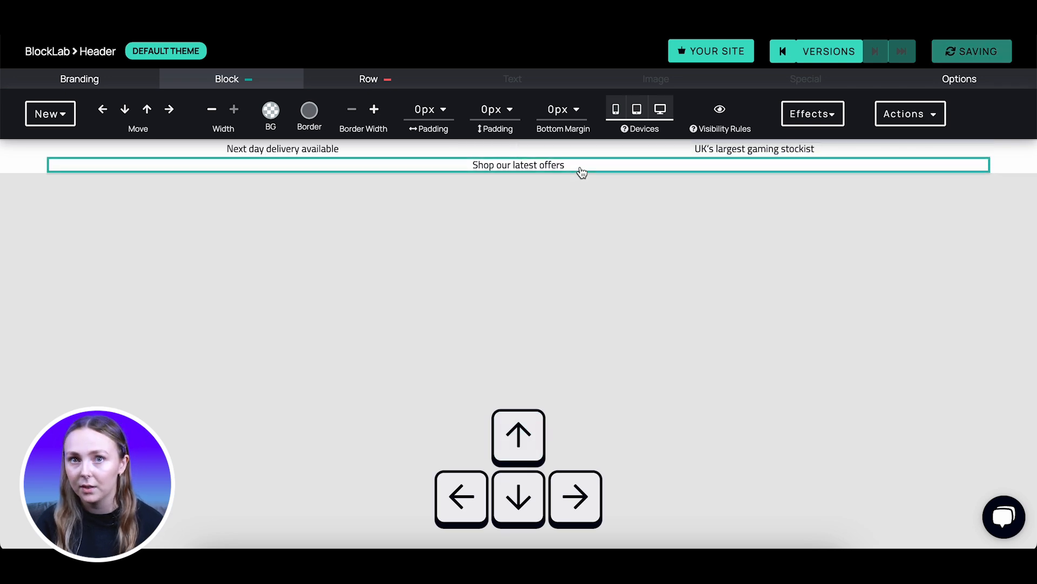
key(Up)
click(581, 171)
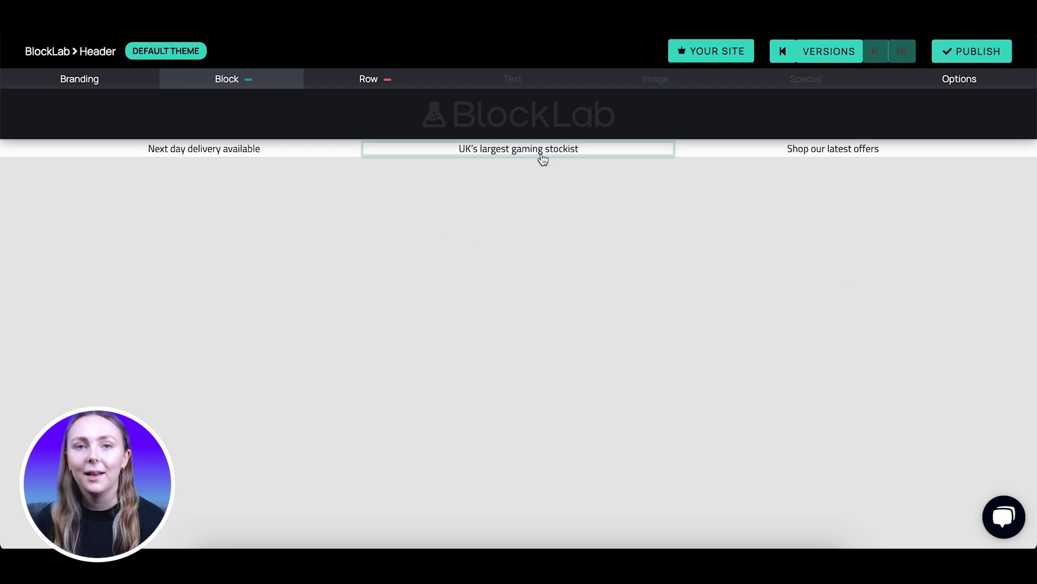
Set the vertical padding of each of the three text blocks to Small (10px).
click(731, 161)
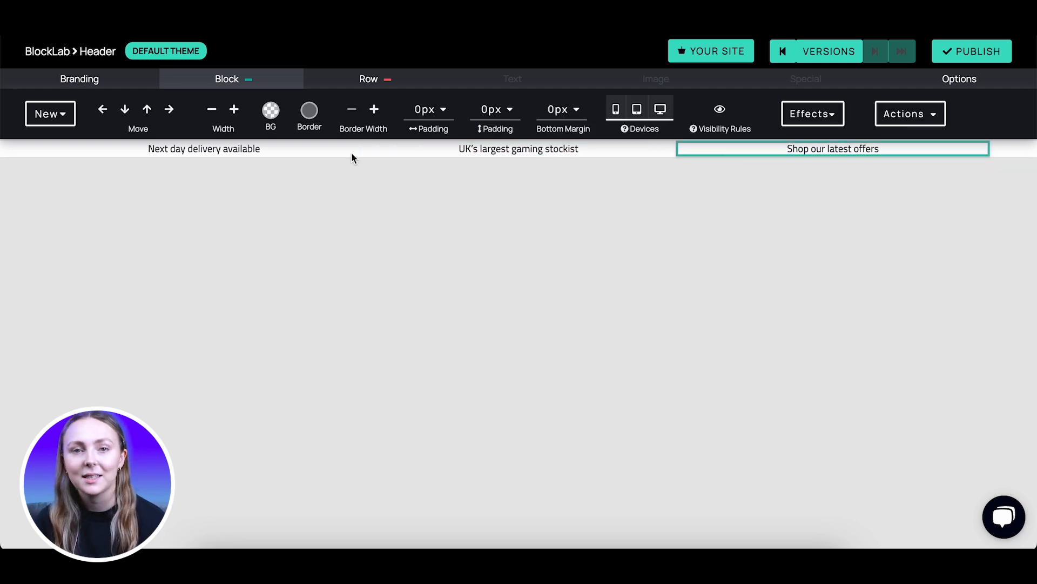
click(280, 154)
click(498, 116)
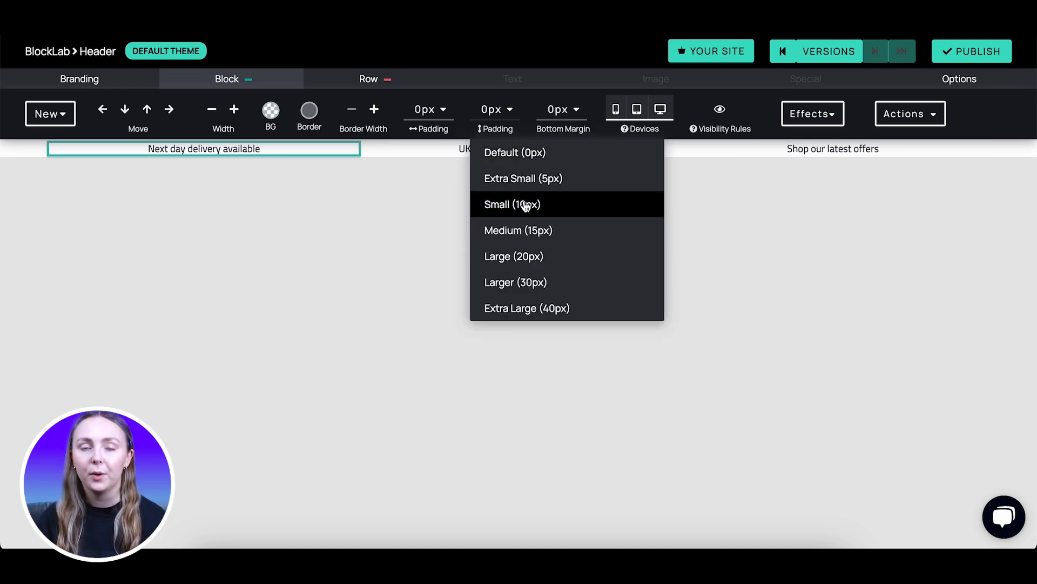
click(523, 204)
click(519, 154)
click(507, 124)
click(526, 203)
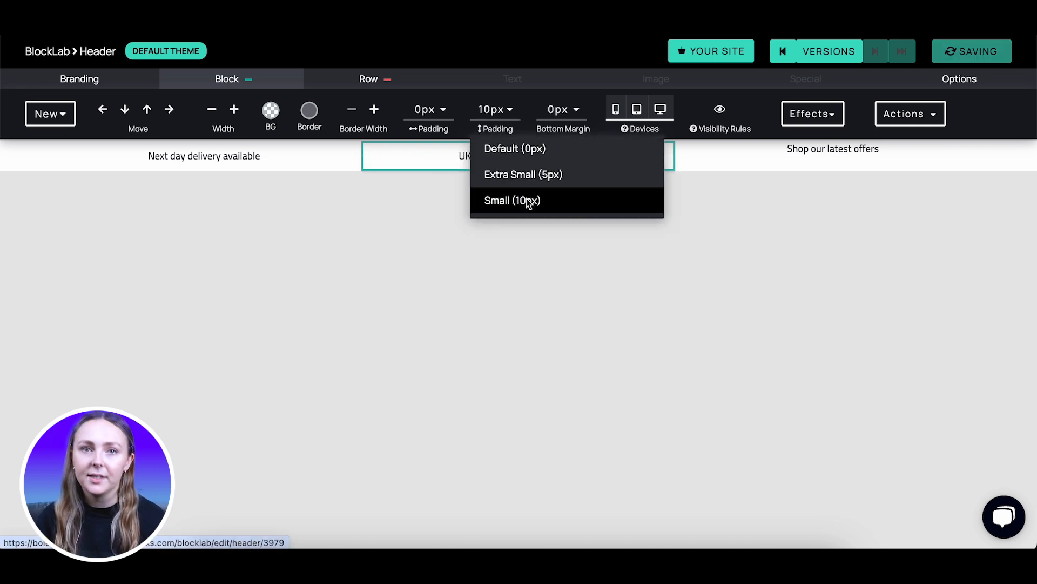
click(825, 153)
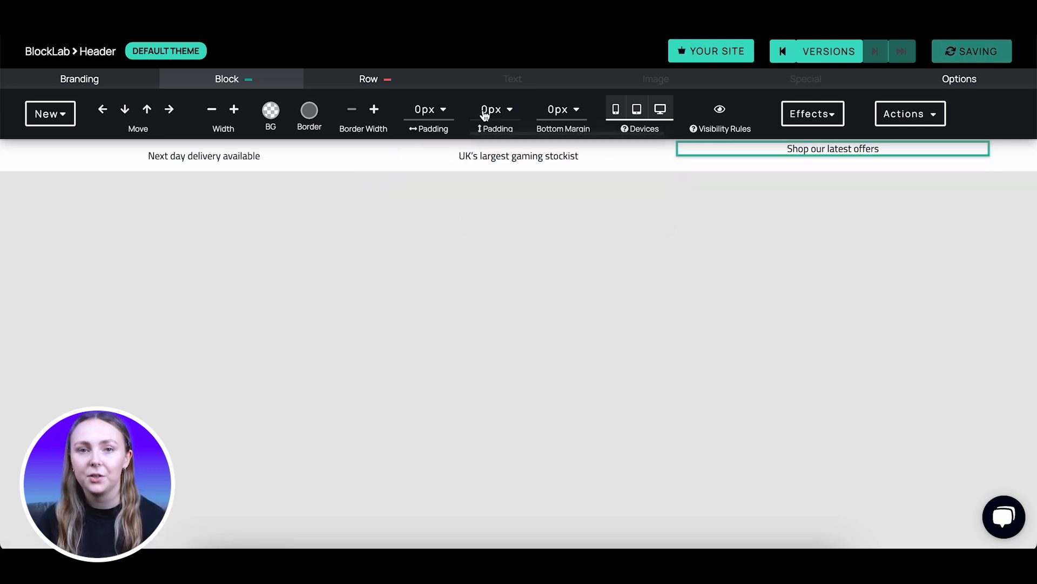
click(489, 110)
click(513, 205)
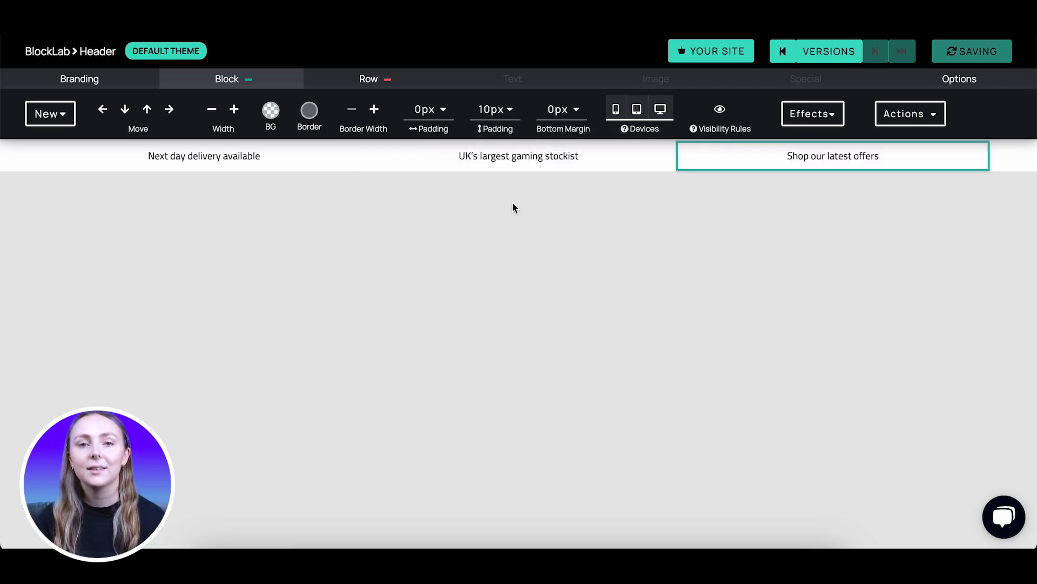
Set a preset swatch as the background colour of the row holding the three text blocks.
click(401, 88)
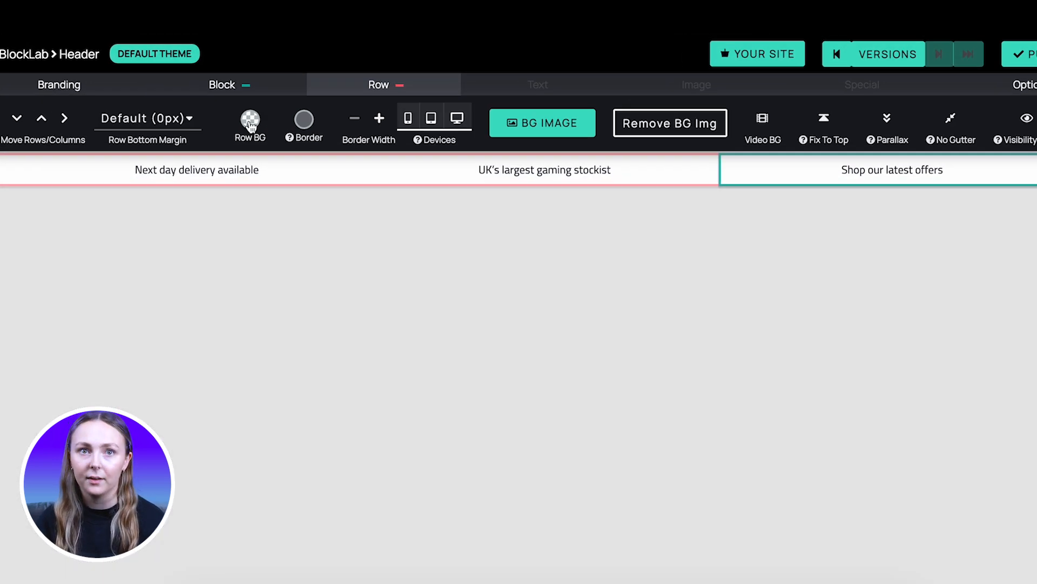
click(252, 111)
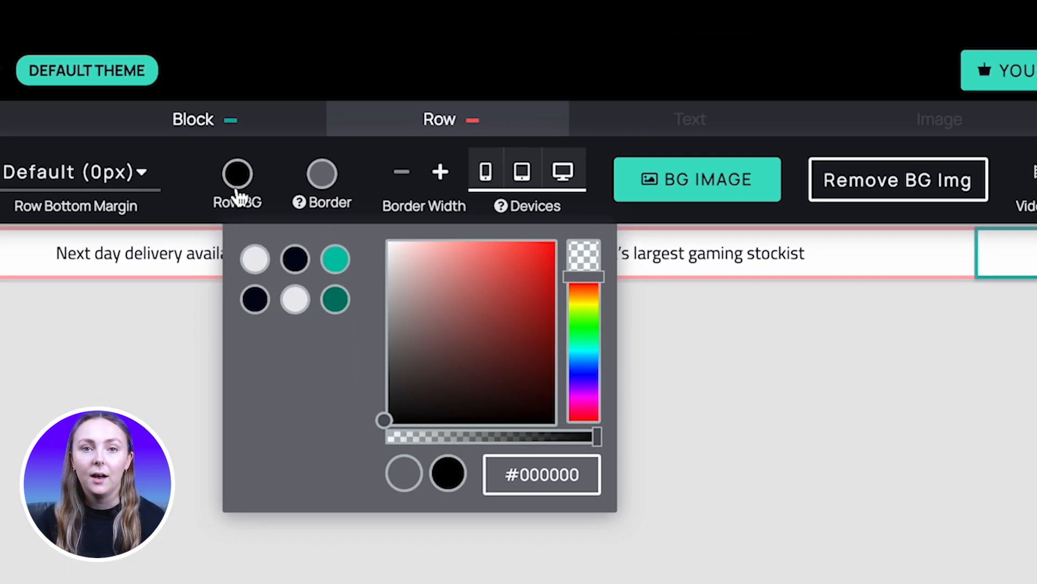
click(257, 265)
click(320, 318)
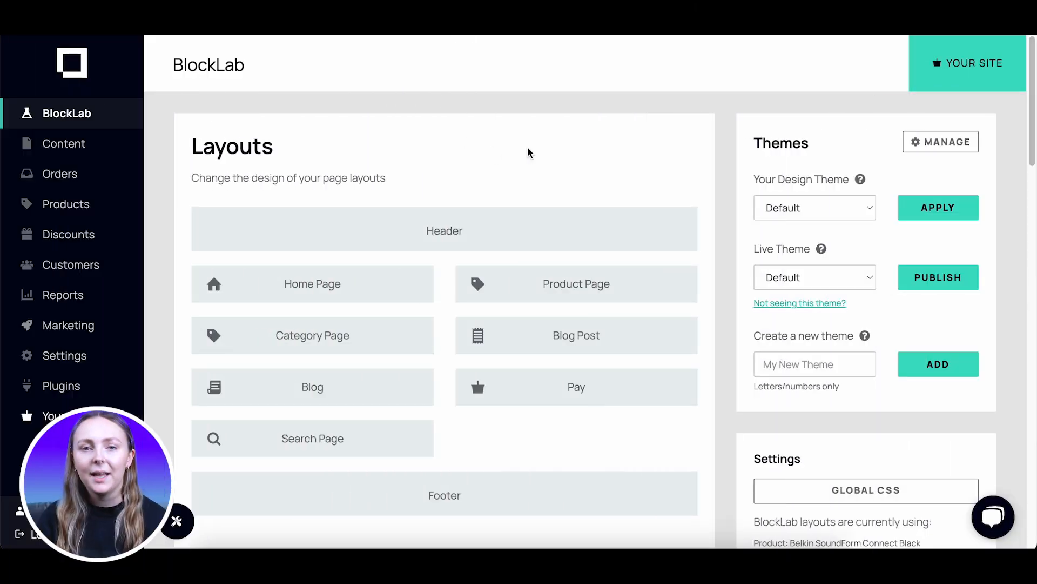
Go to the mega menus in the site's content area and open Mega Menu 4 for editing.
click(85, 154)
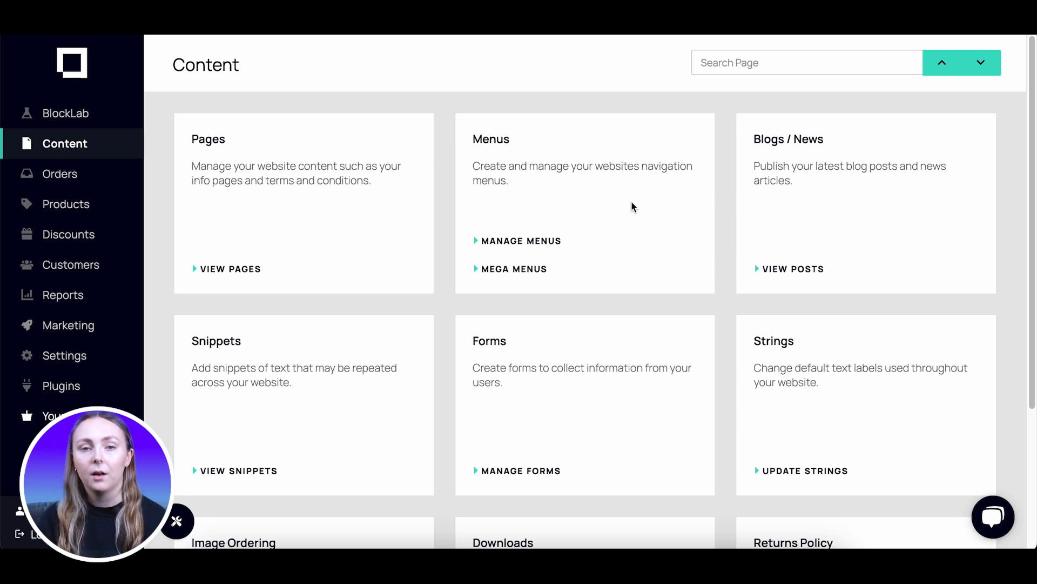
click(528, 268)
click(703, 167)
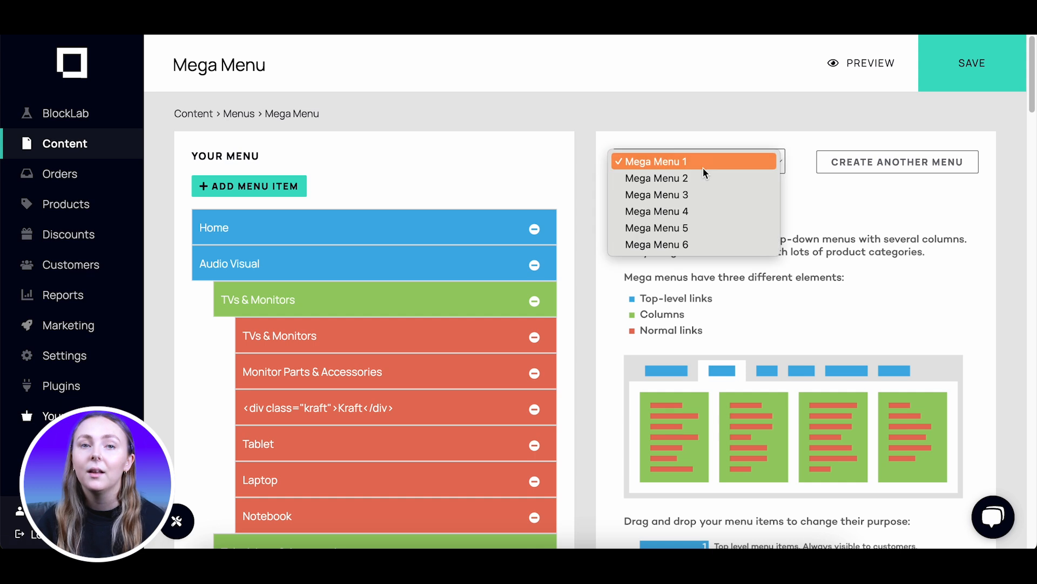
click(704, 211)
Add a top-level item at the end of Mega Menu 4, link it to the Home page, and save the menu.
scroll(704, 213, down, 15)
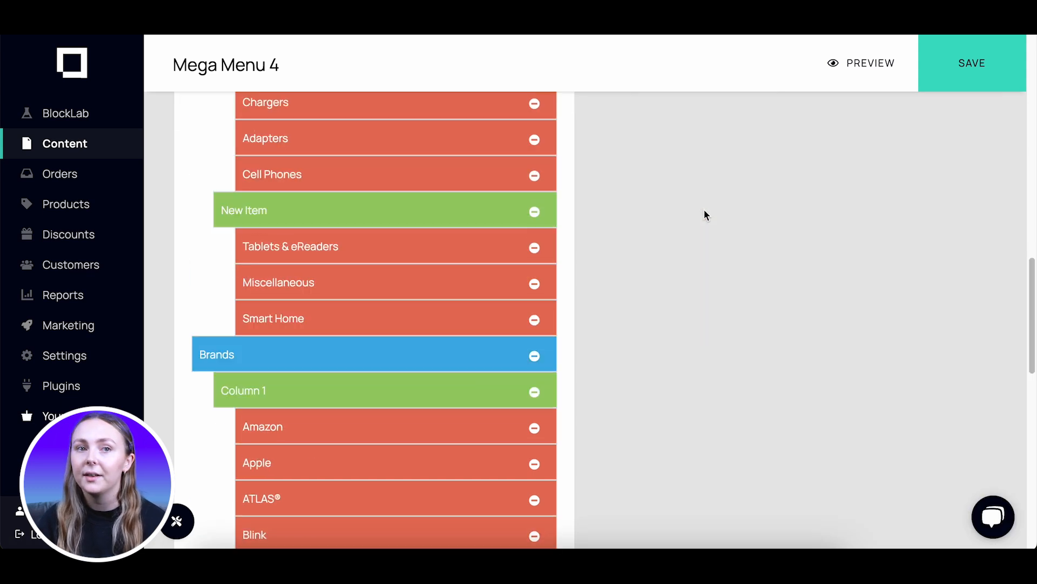
click(303, 439)
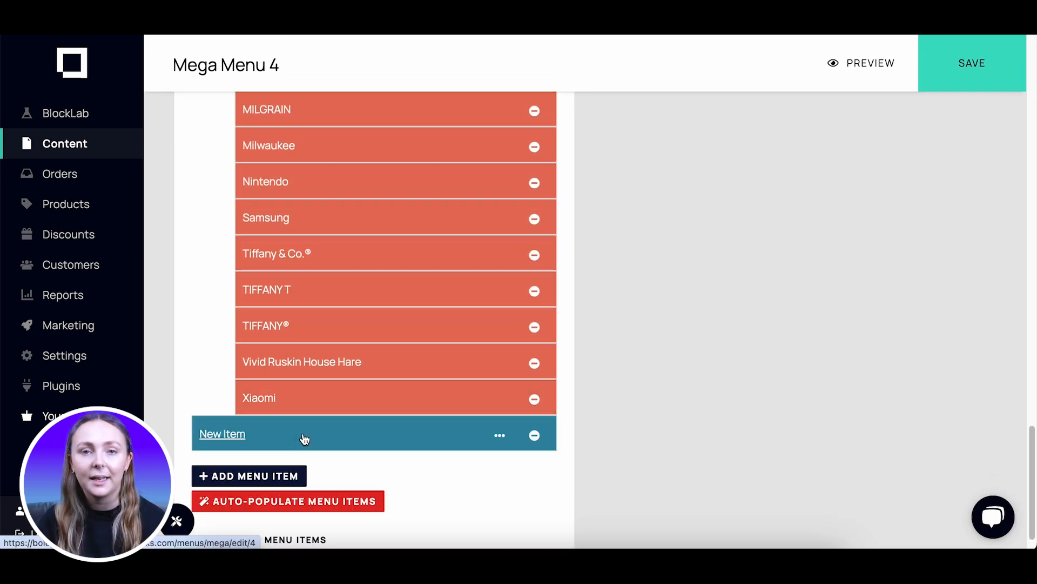
click(303, 435)
scroll(303, 432, down, 2)
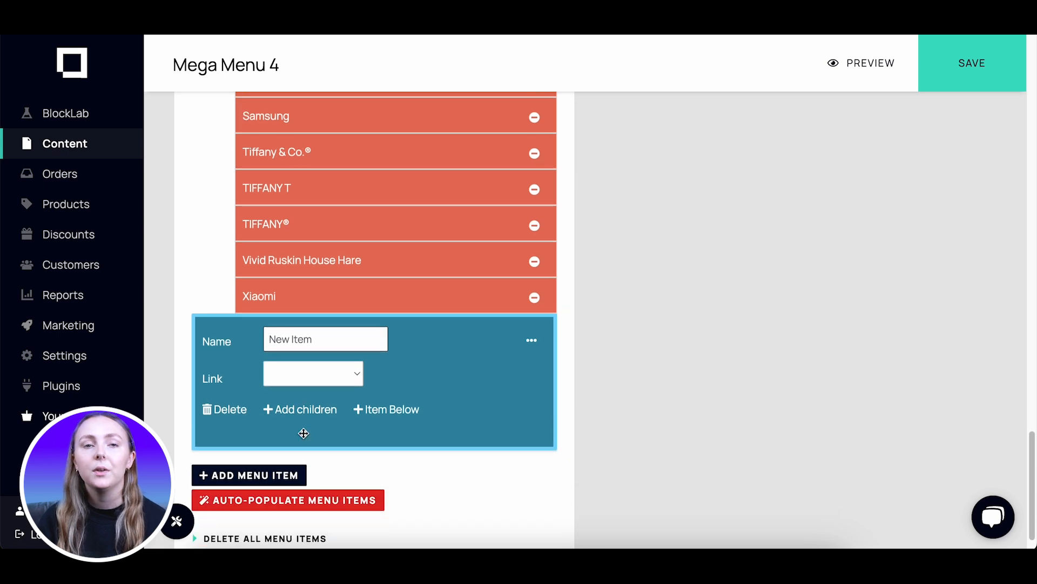
click(326, 375)
click(443, 437)
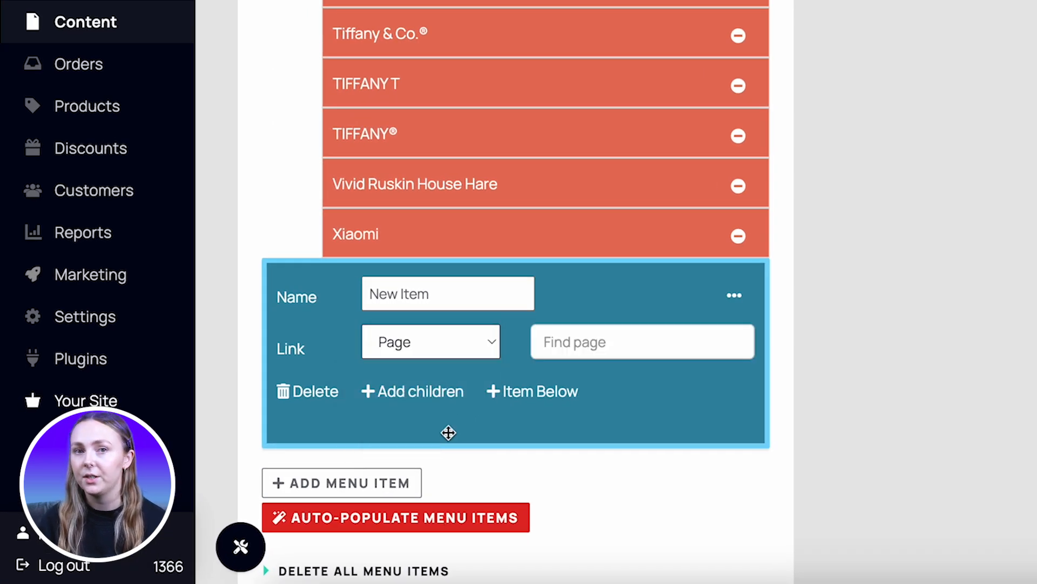
click(569, 346)
text(home)
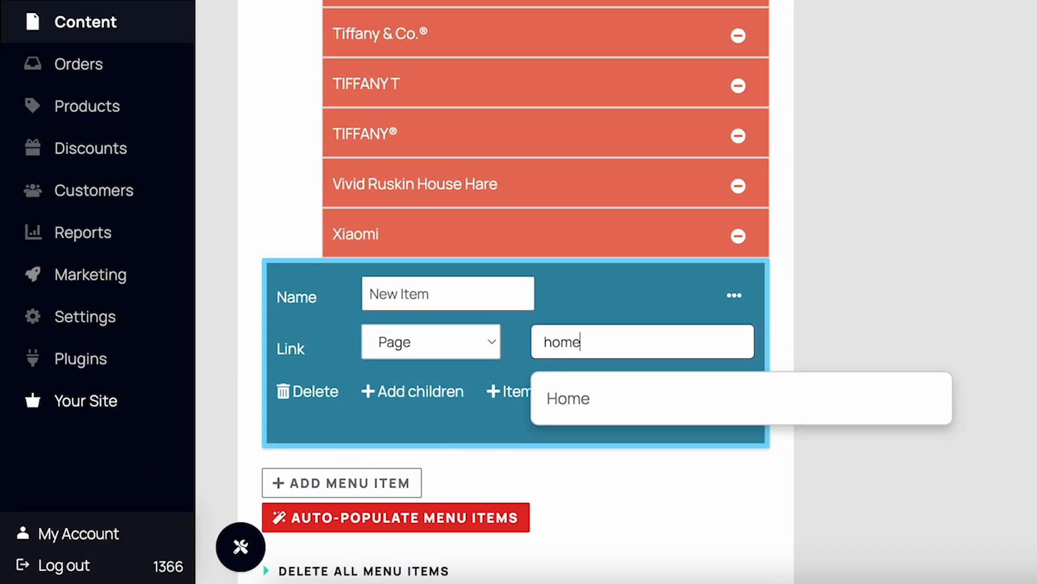
click(574, 407)
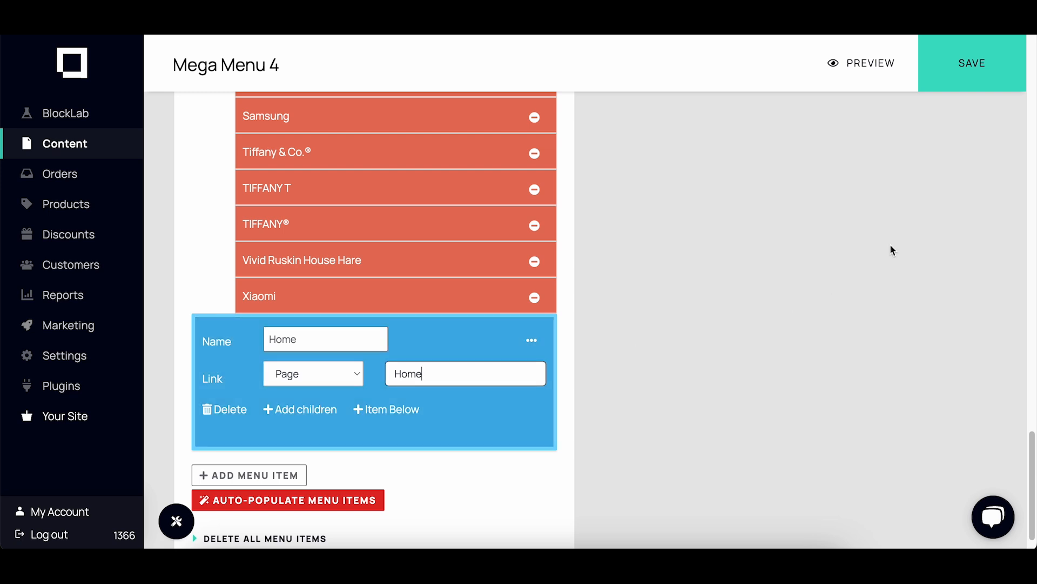
click(959, 54)
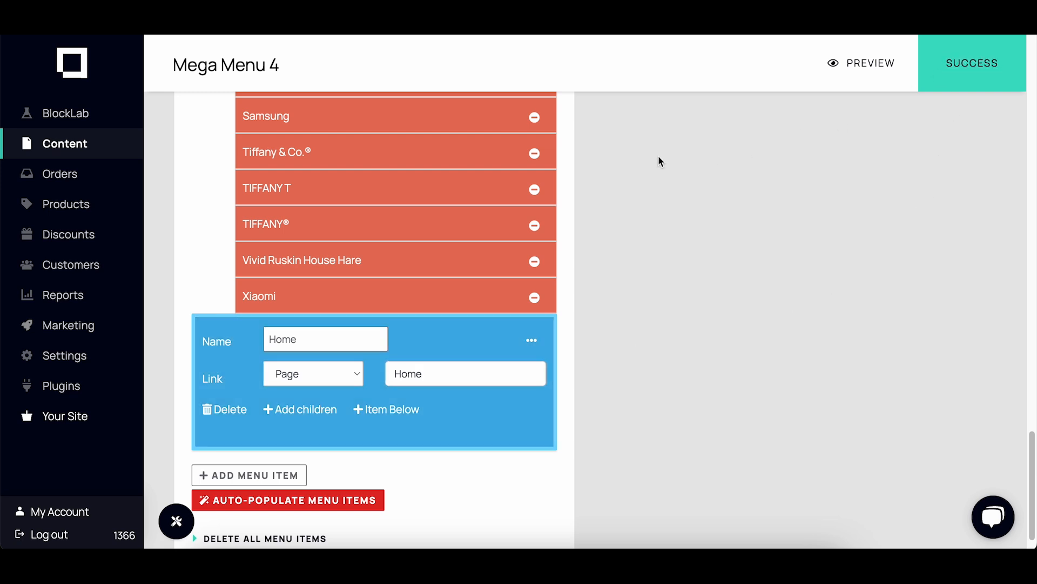
Open the Header Controls menu from the site's menu list and show the settings of its basket item.
click(74, 146)
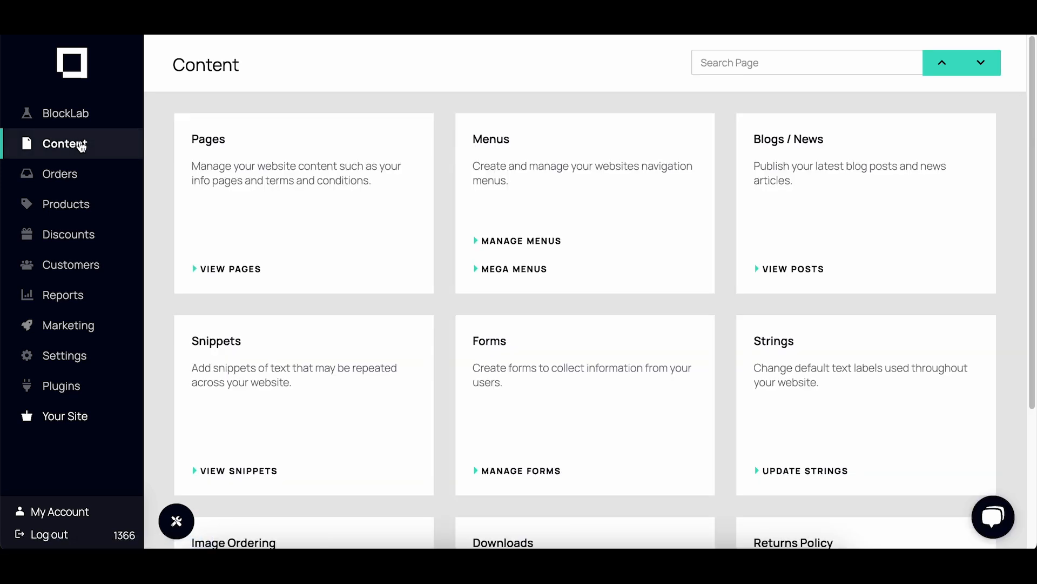
click(534, 240)
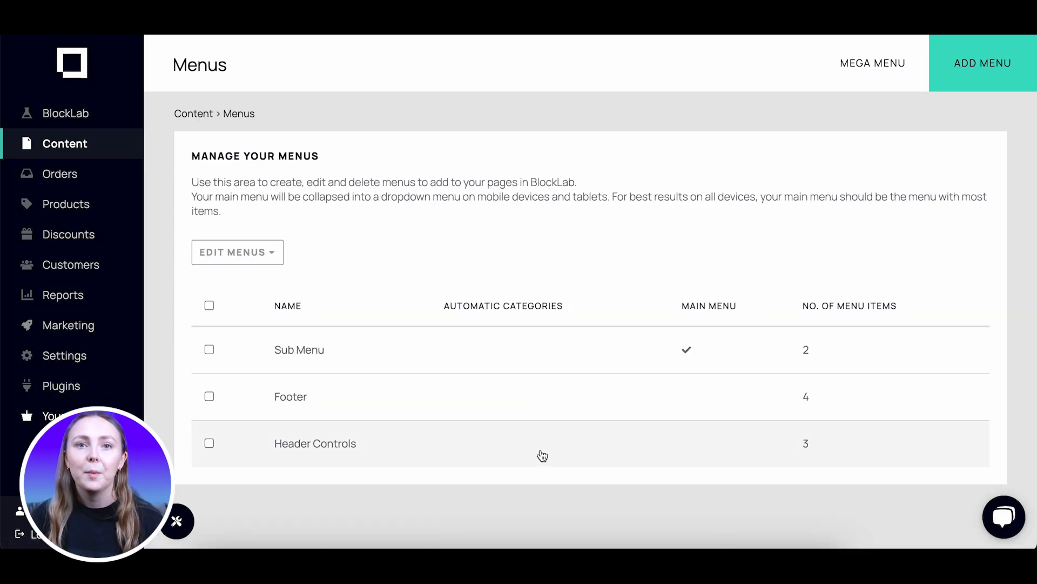
click(542, 456)
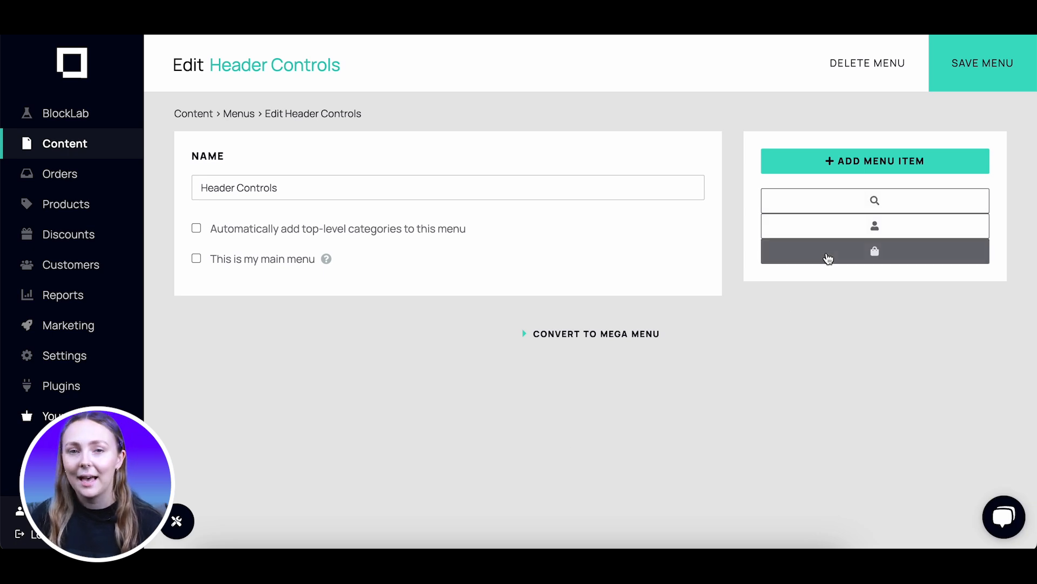
click(825, 254)
scroll(983, 254, down, 4)
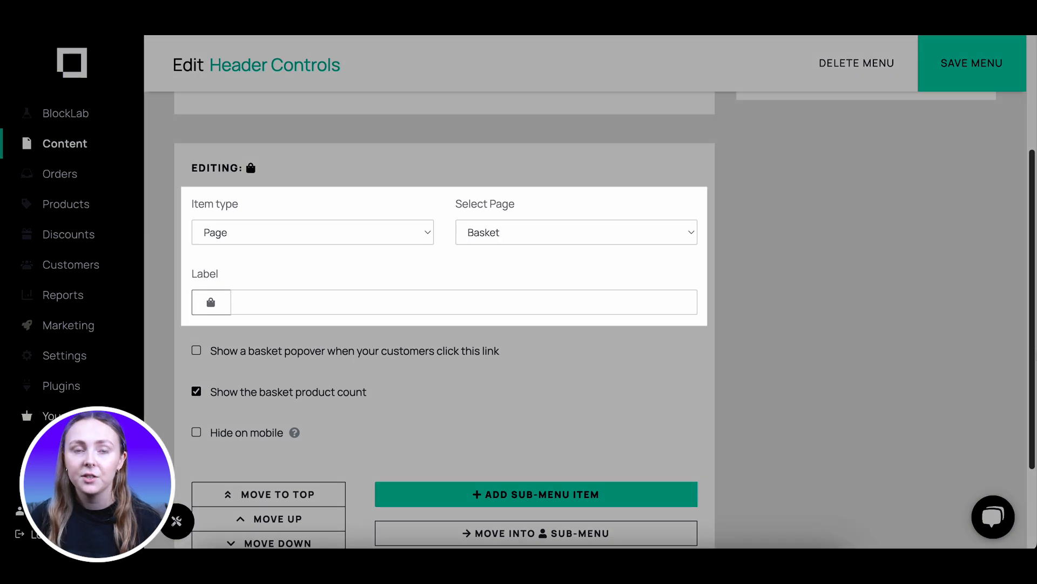
Examine the icons available for the basket item's label.
click(213, 299)
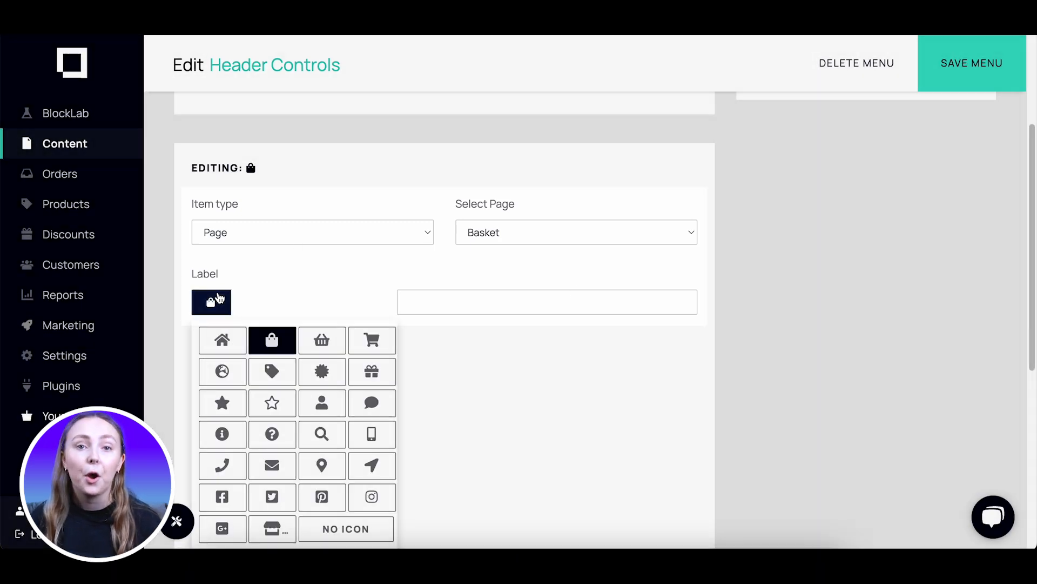
click(490, 373)
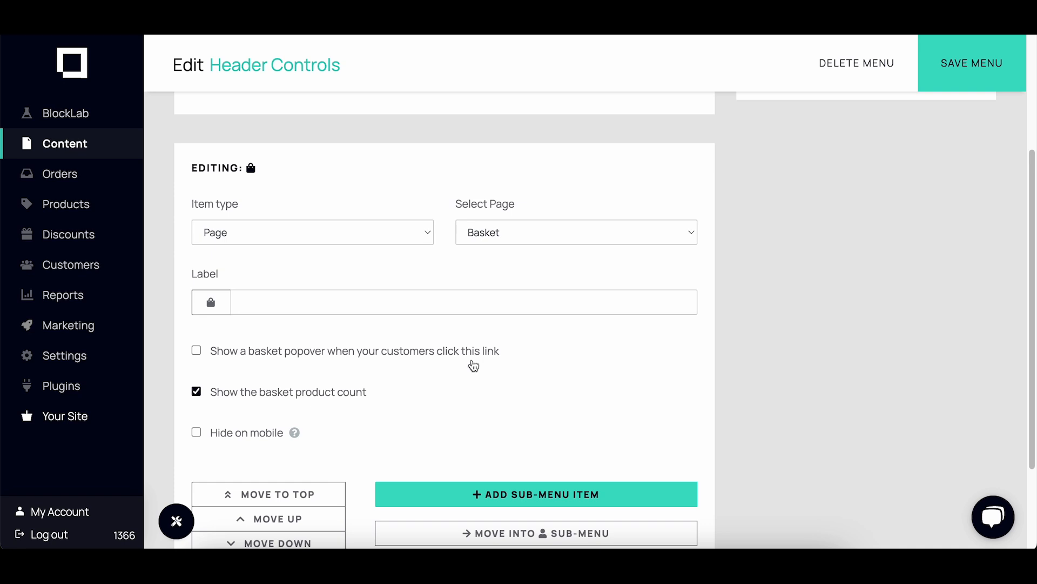
Open the Header layout in BlockLab and start adding a Mega Menu block.
click(76, 112)
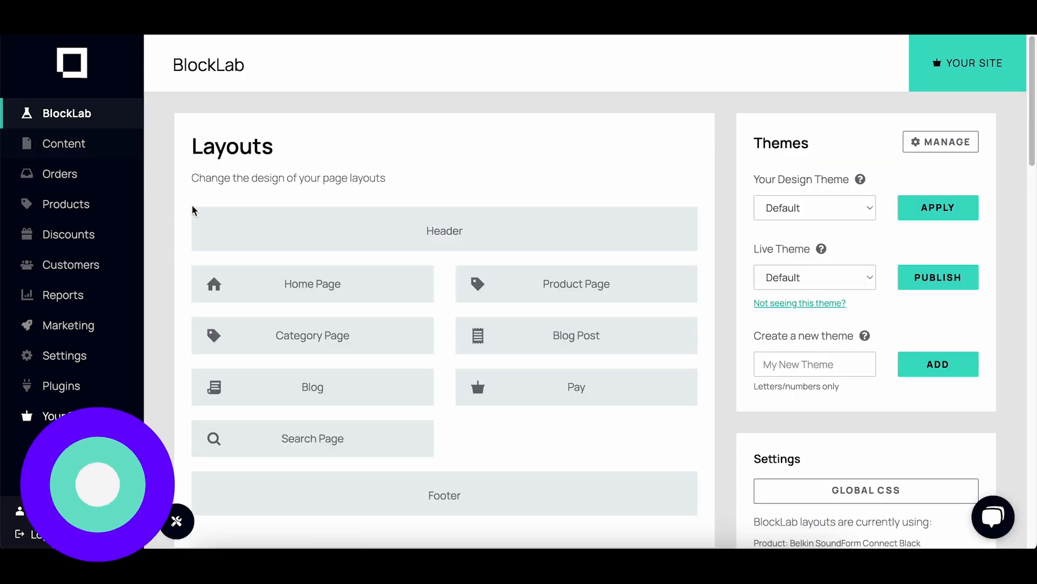
click(432, 232)
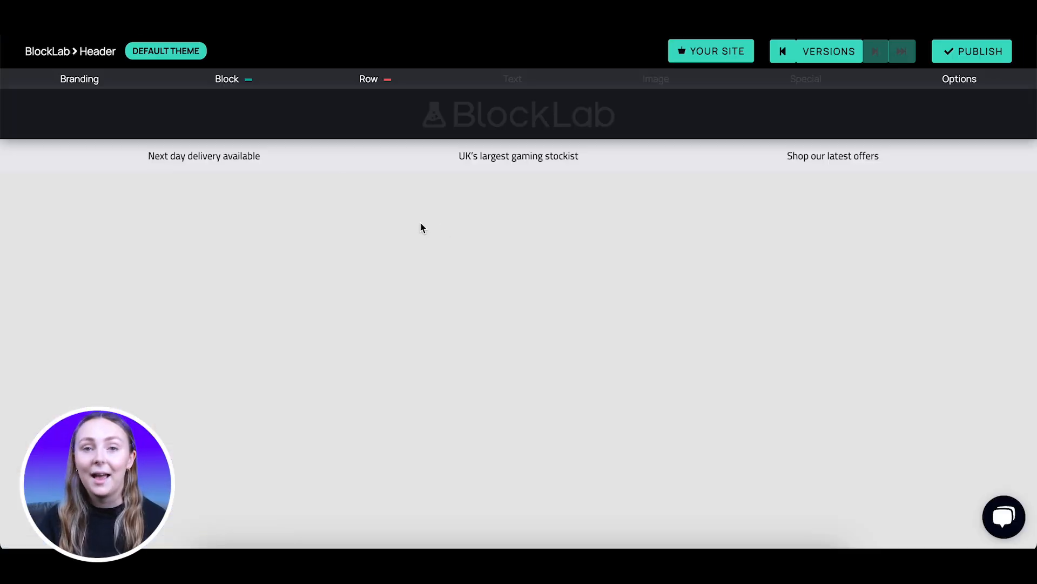
click(221, 87)
click(52, 115)
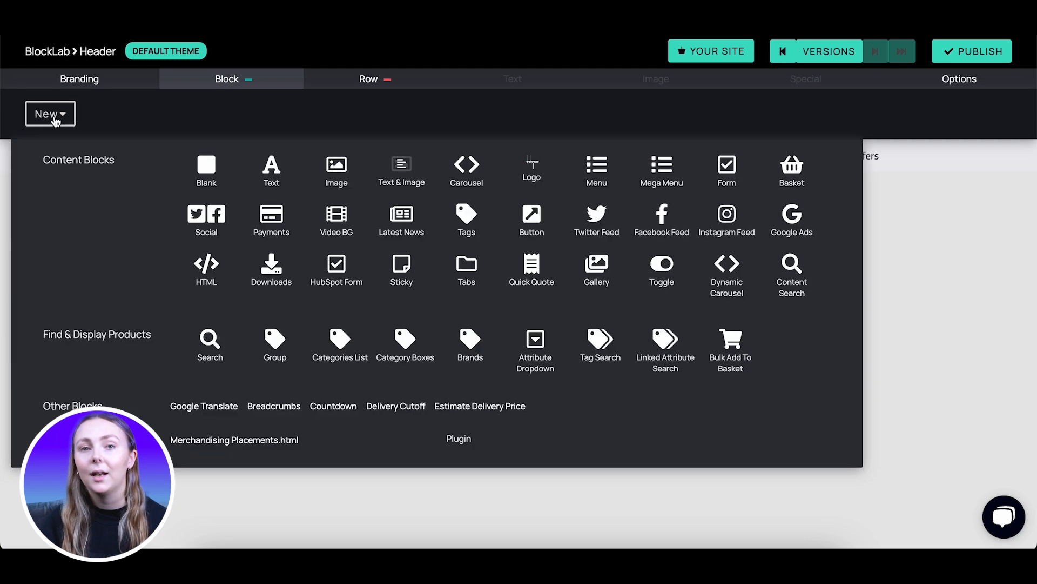
click(664, 178)
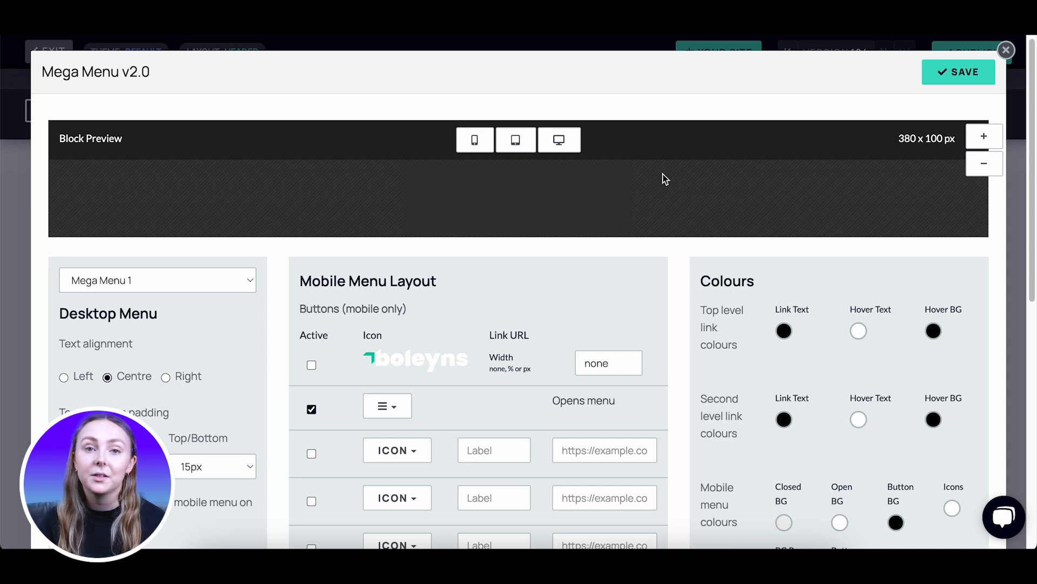
Choose Mega Menu 6 for the block and set the desktop top-level items' top/bottom padding to 30px.
scroll(663, 174, down, 4)
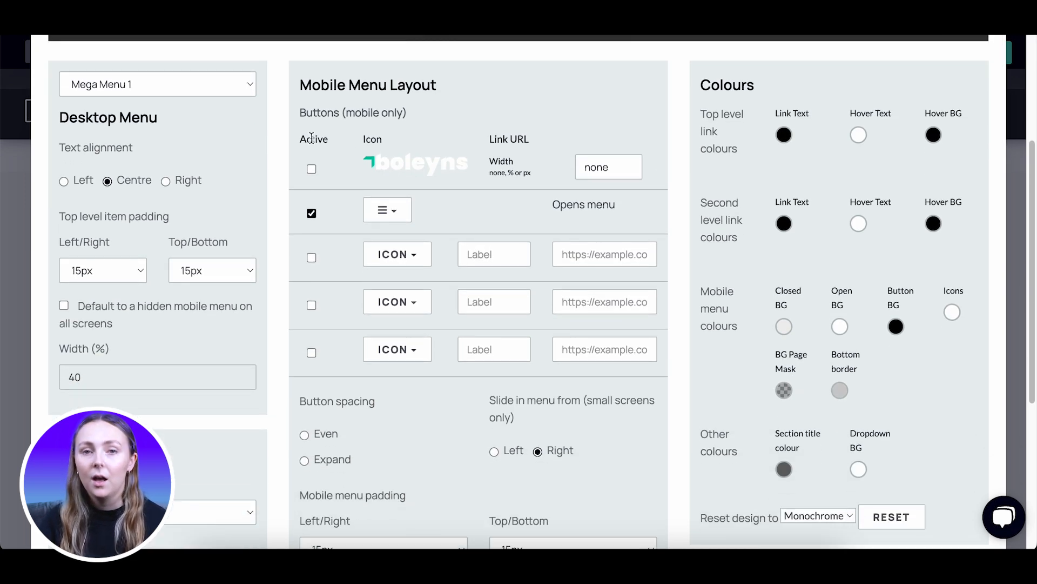
click(236, 95)
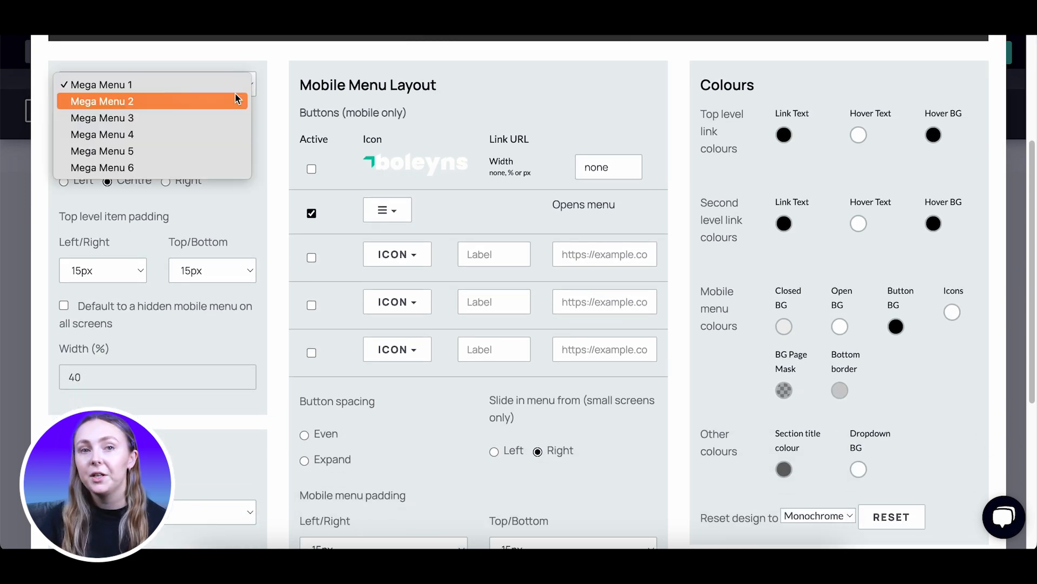
click(238, 166)
click(248, 270)
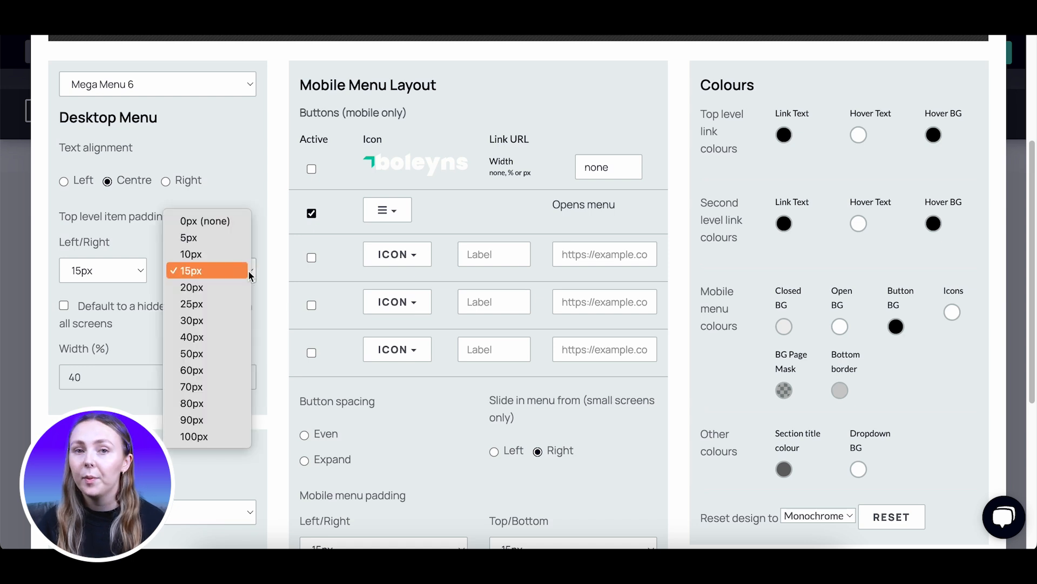
click(247, 323)
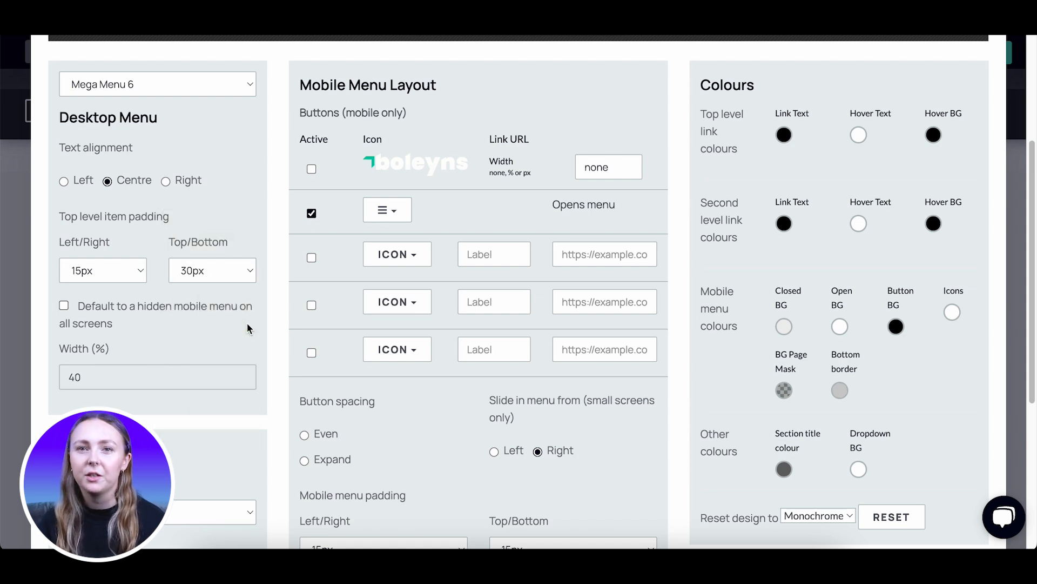
Set the mega menu's top-level link text to white and its hover text to the green preset swatch.
scroll(247, 323, down, 5)
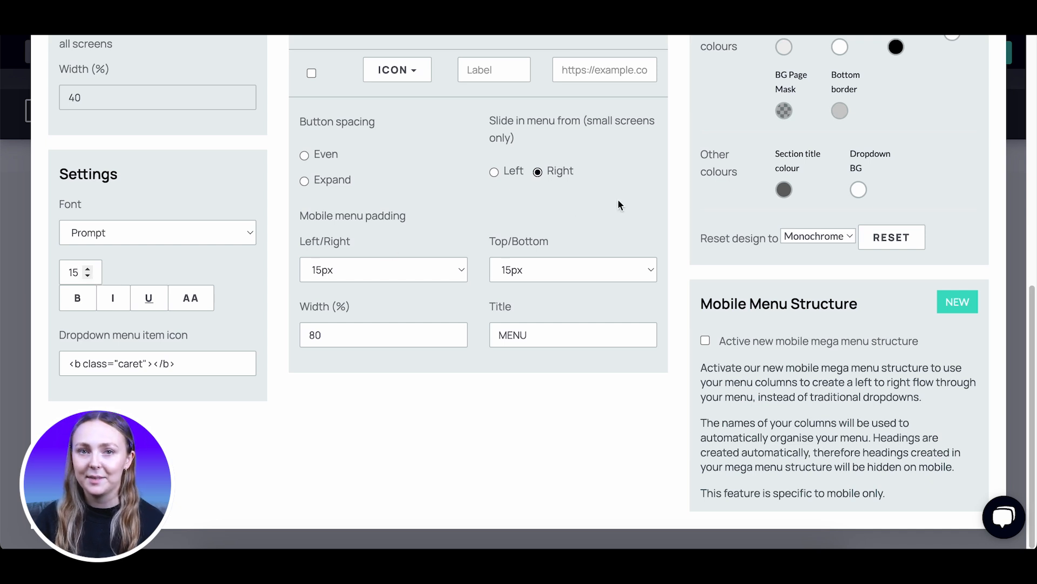
scroll(617, 199, up, 9)
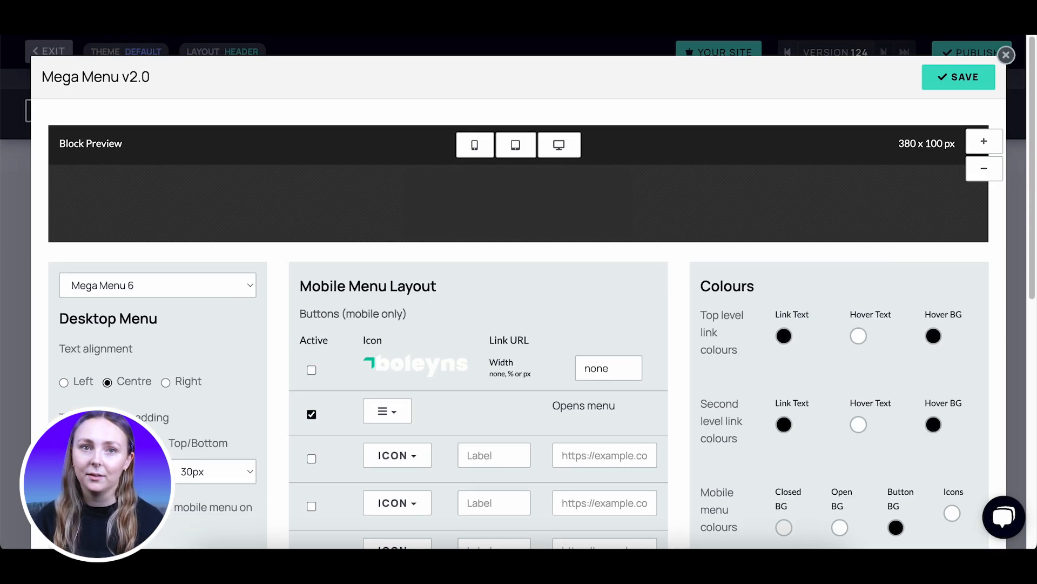
click(784, 336)
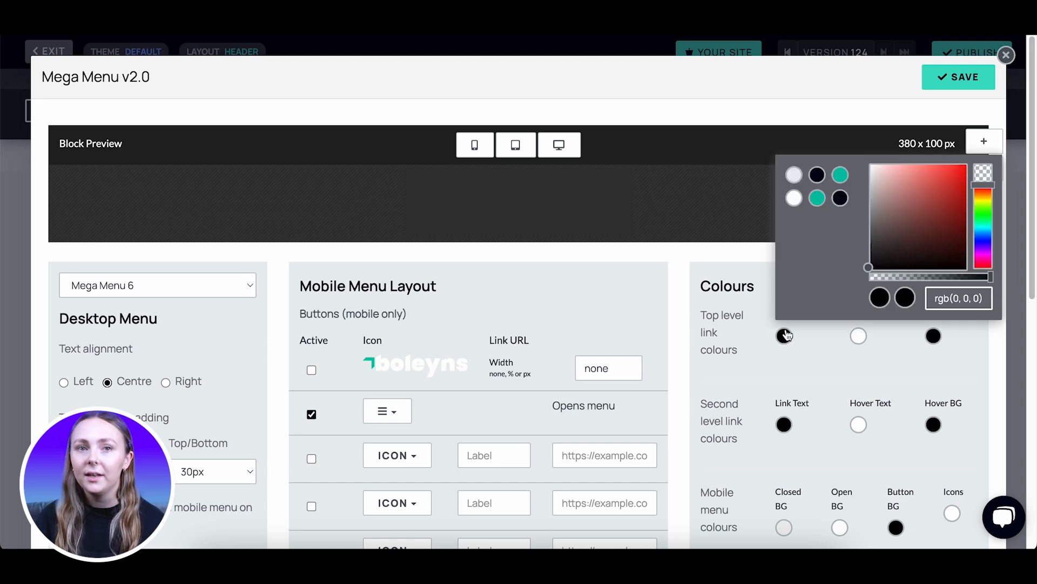
drag(905, 230, 858, 153)
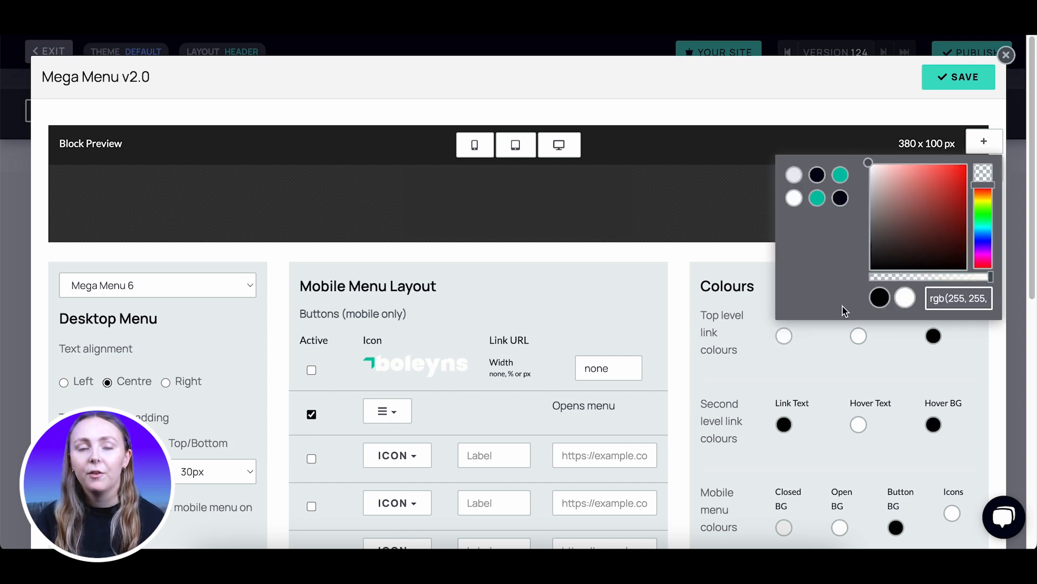
click(859, 335)
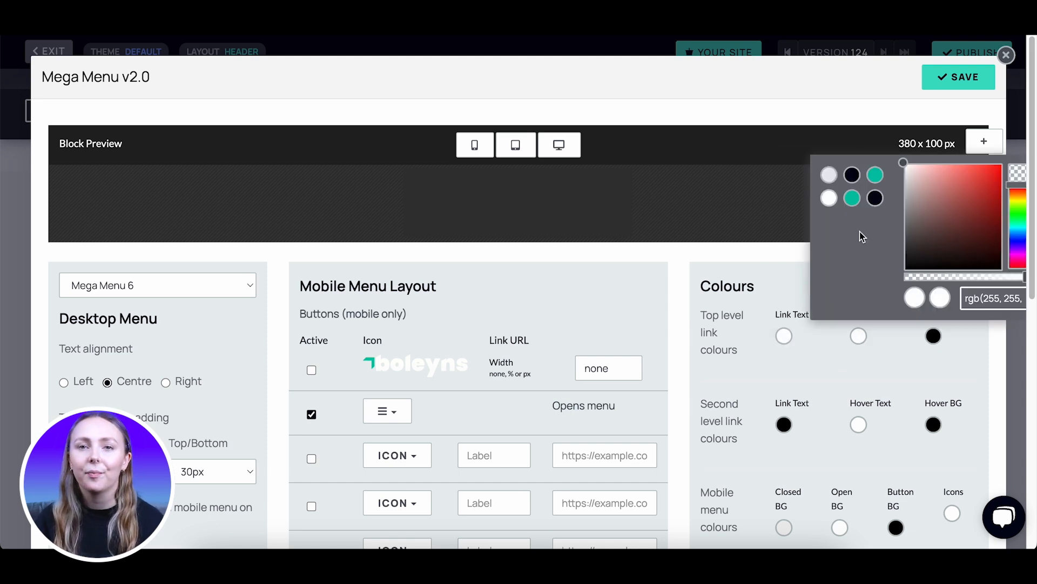
click(876, 175)
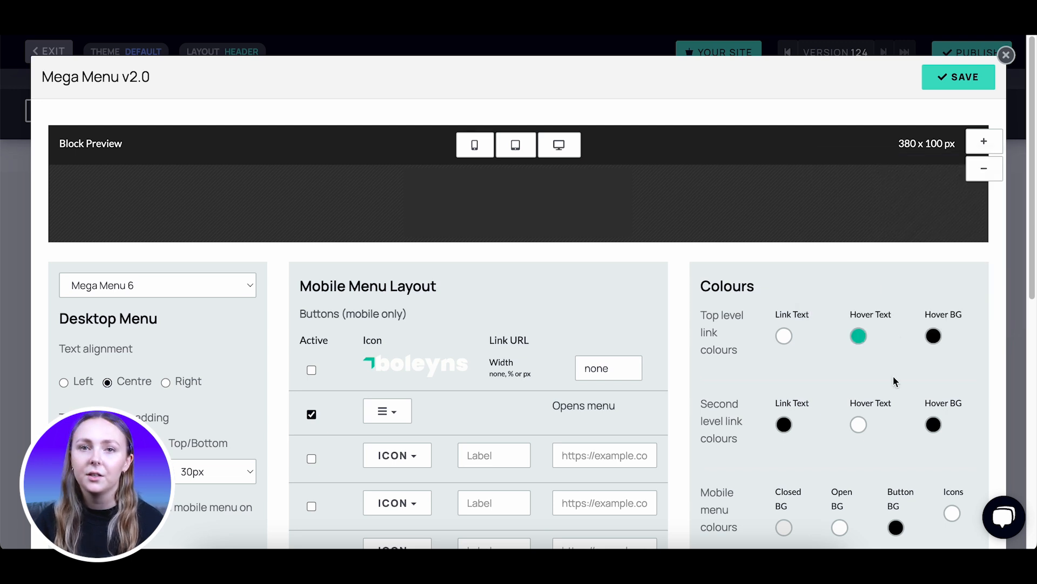
Set the second-level links' hover text to the green preset swatch and save the mega menu block.
click(859, 425)
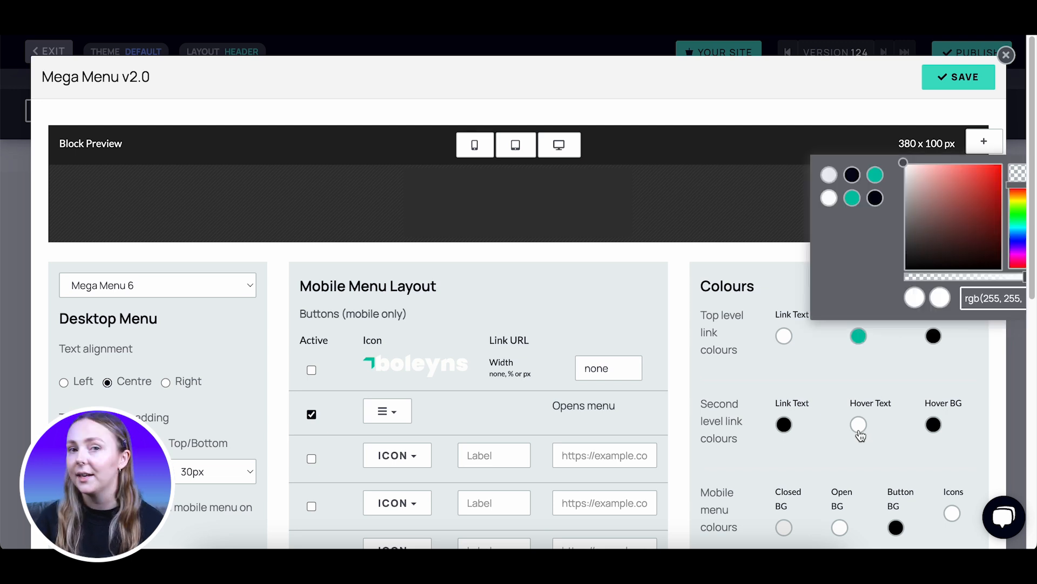
click(877, 171)
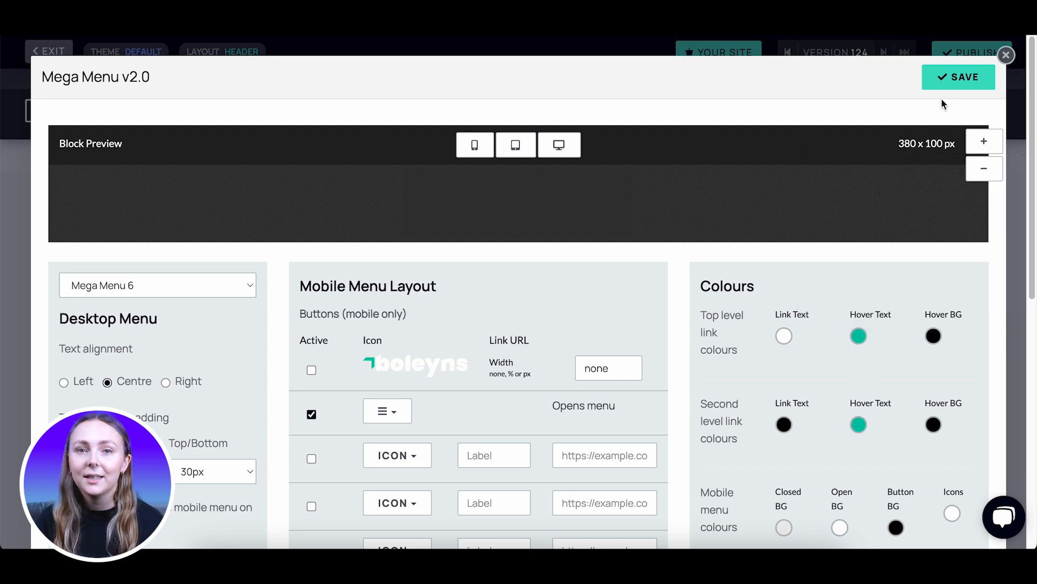
click(961, 82)
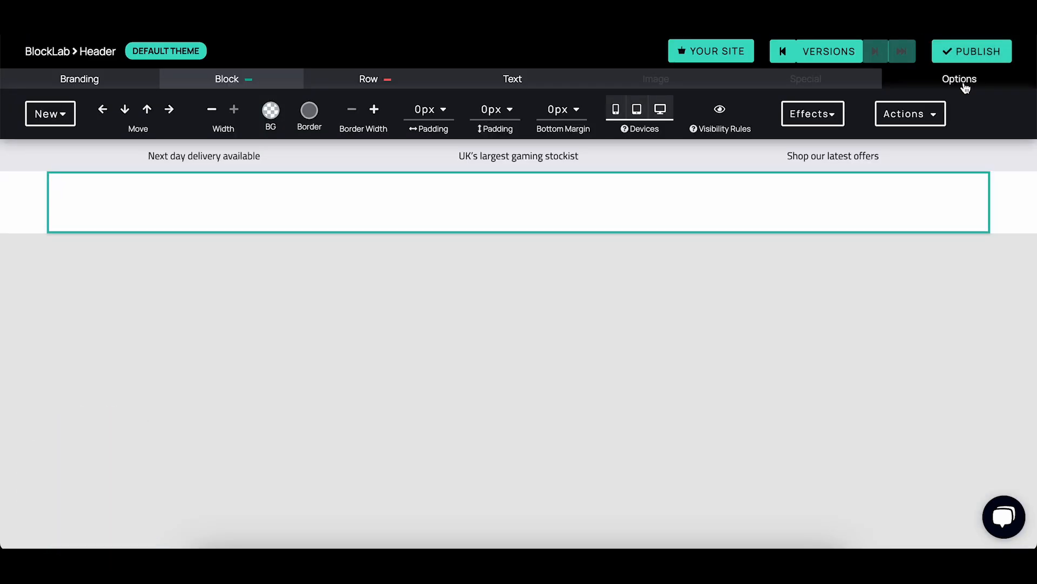
Add a Menu block using the Header Controls menu and move it up beside the mega menu.
click(68, 118)
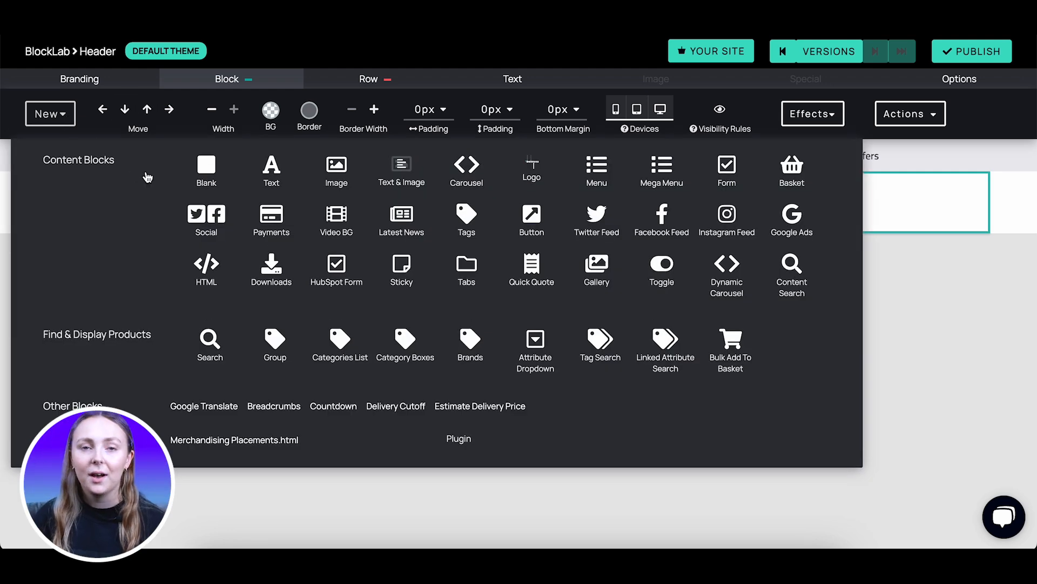
click(598, 179)
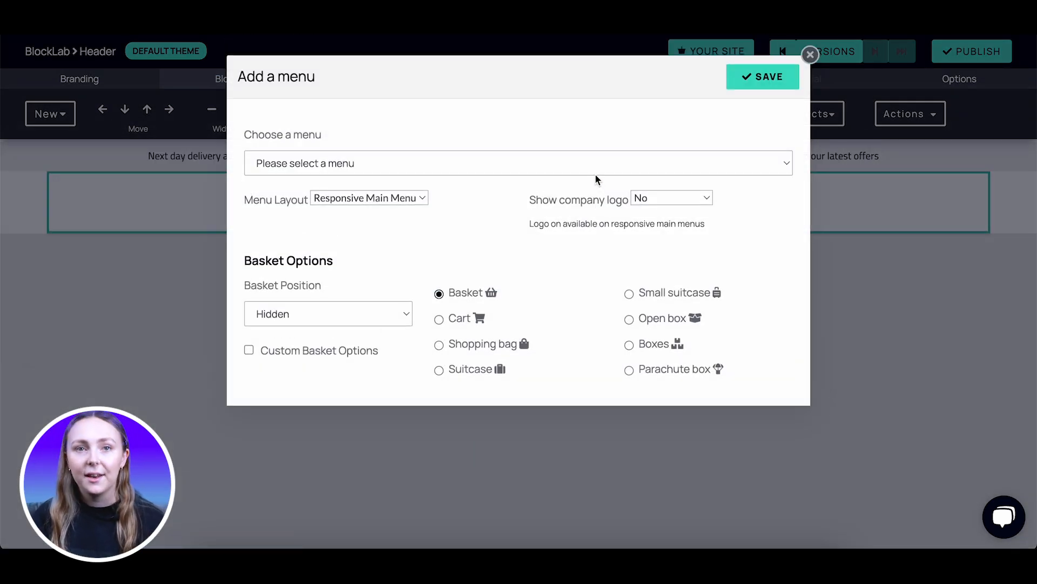
click(588, 170)
click(546, 214)
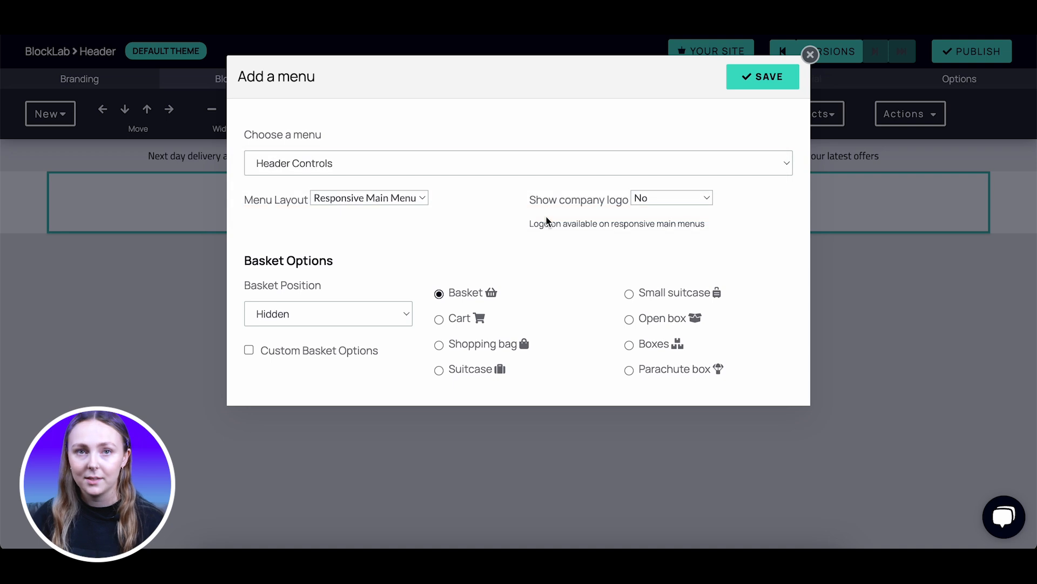
click(760, 80)
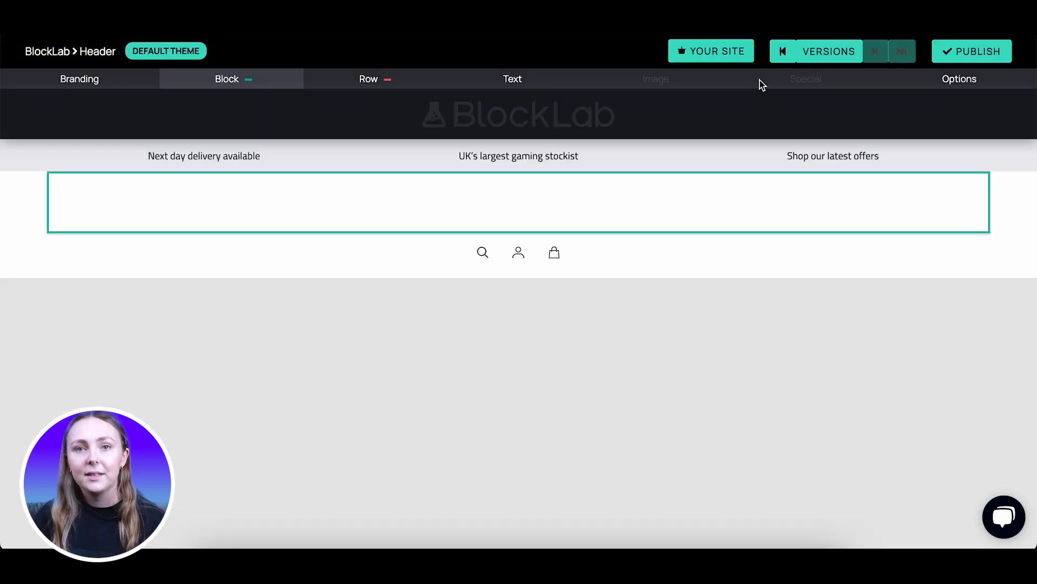
click(642, 256)
key(Up)
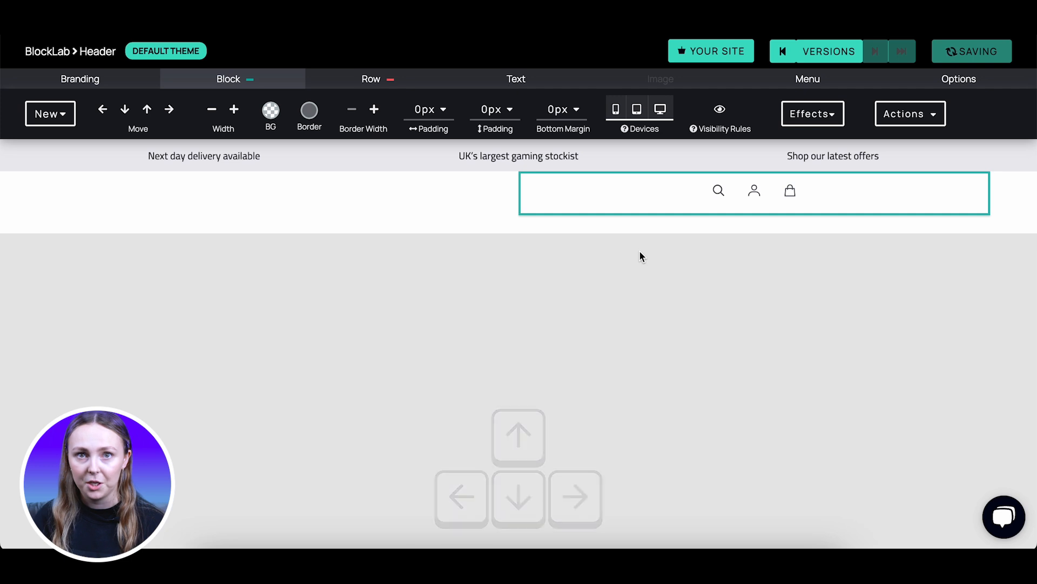
Set the background of the row holding both menus to the dark navy preset swatch.
click(402, 87)
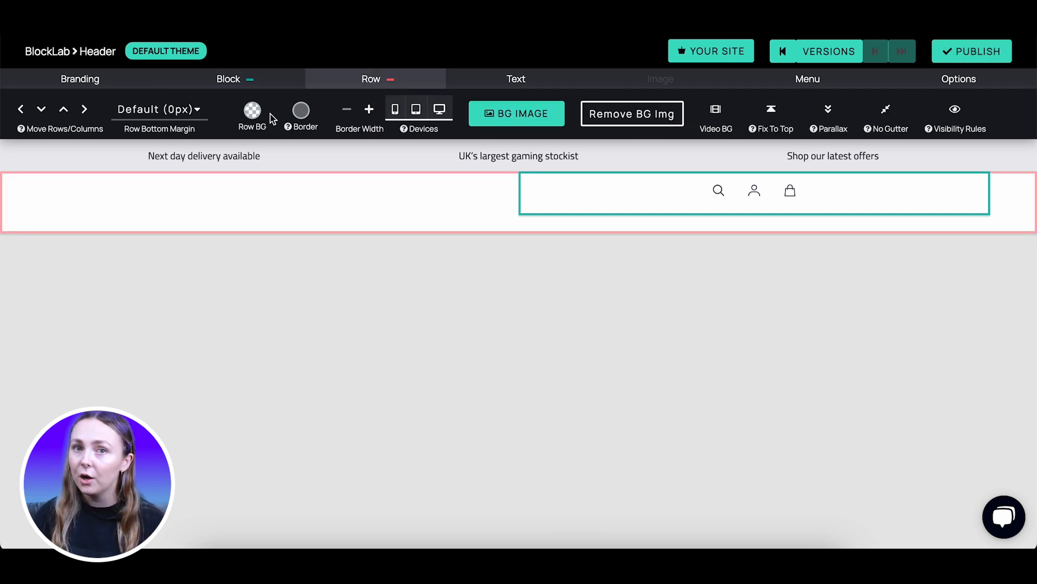
click(253, 111)
click(285, 166)
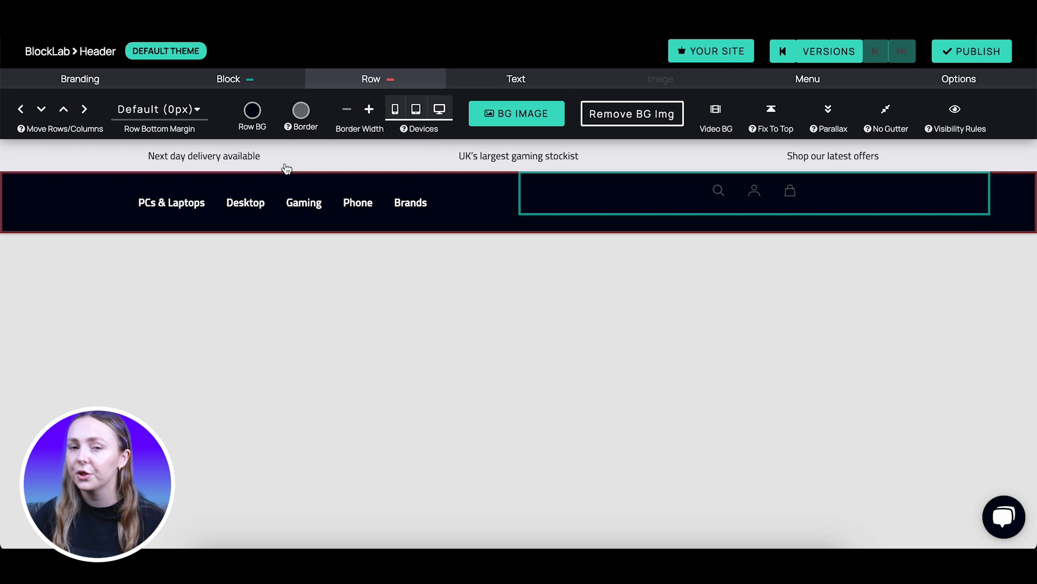
Change the header controls icons' text colour to white (#ffffff).
click(514, 80)
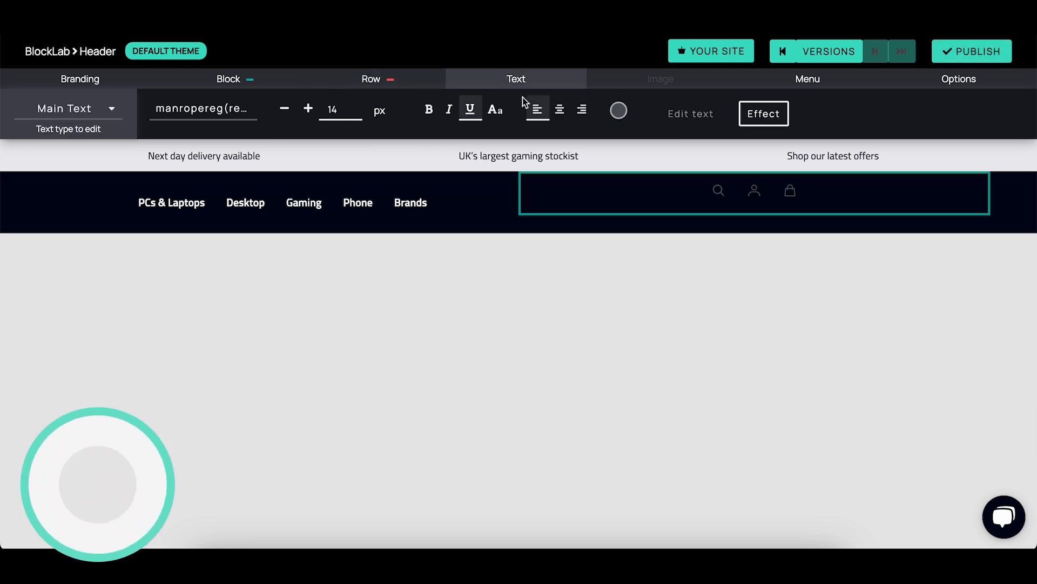
click(617, 112)
mouse_move(709, 161)
mouse_down()
mouse_move(724, 158)
mouse_move(692, 140)
mouse_up()
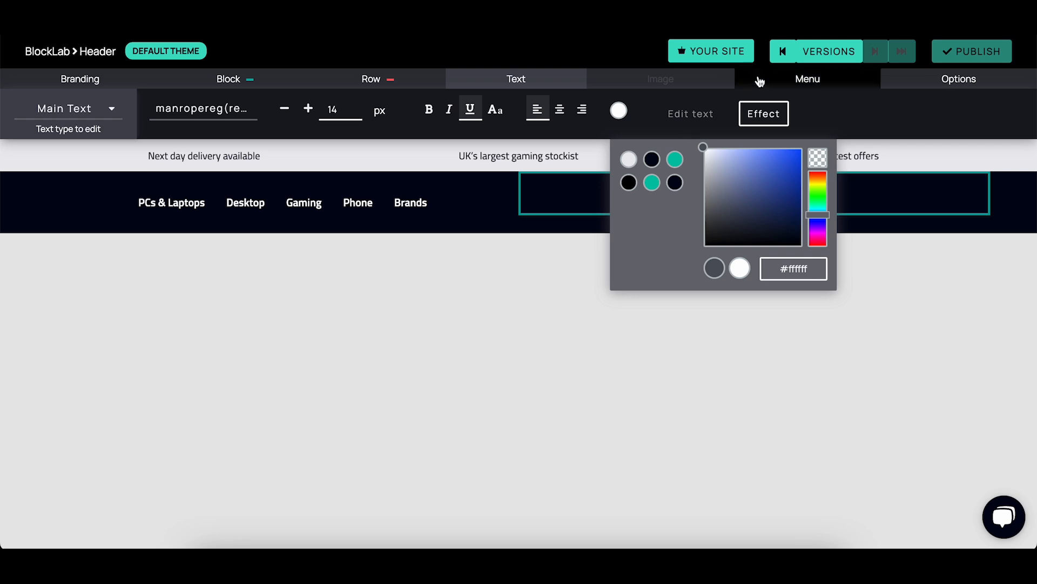
Set the header controls menu's link hover colour to the green swatch and its hover background to dark navy.
click(799, 80)
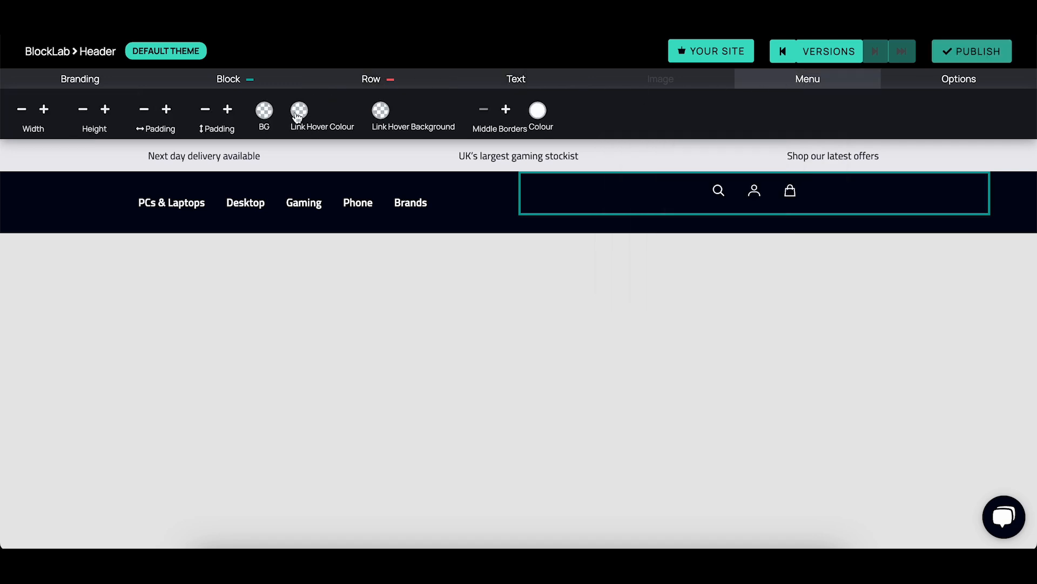
click(313, 123)
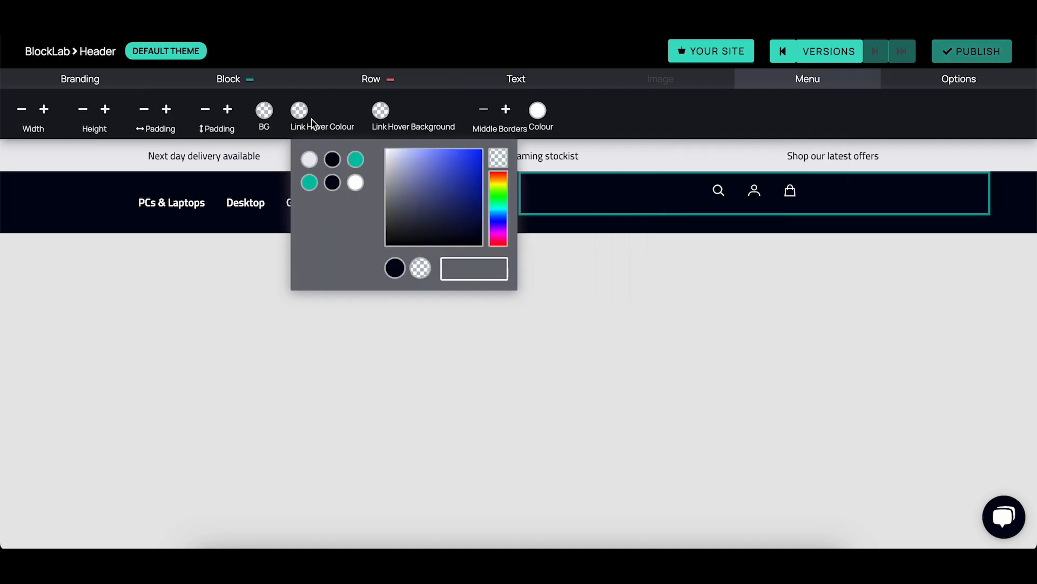
click(360, 164)
click(381, 112)
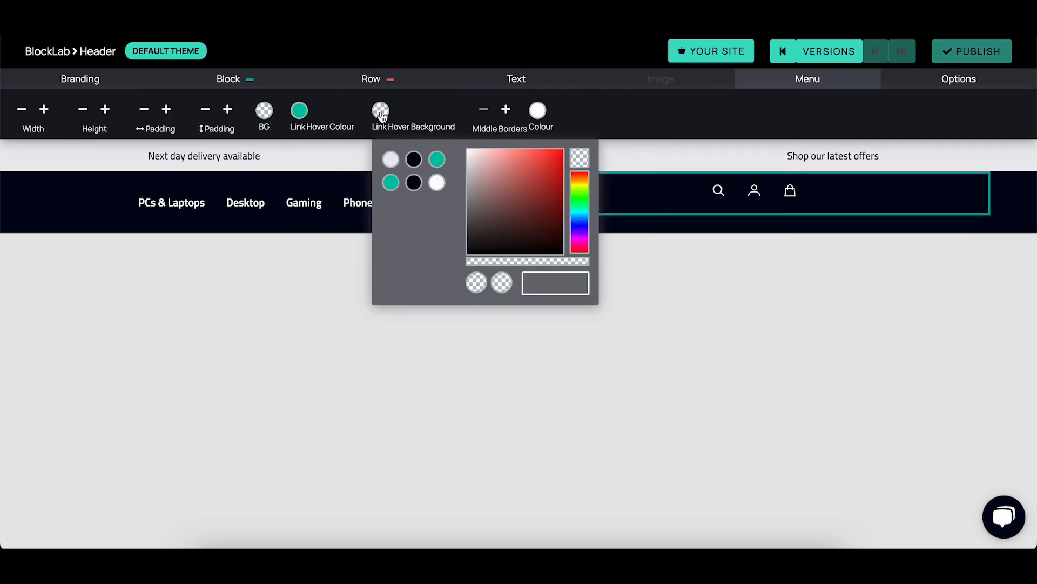
click(413, 160)
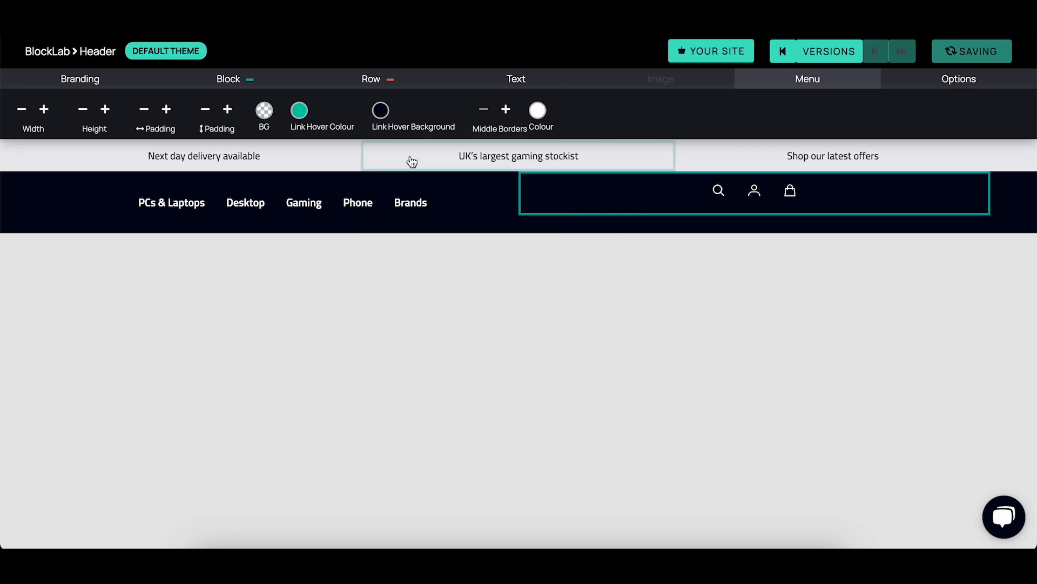
Switch the mega menu's text to uppercase.
click(410, 190)
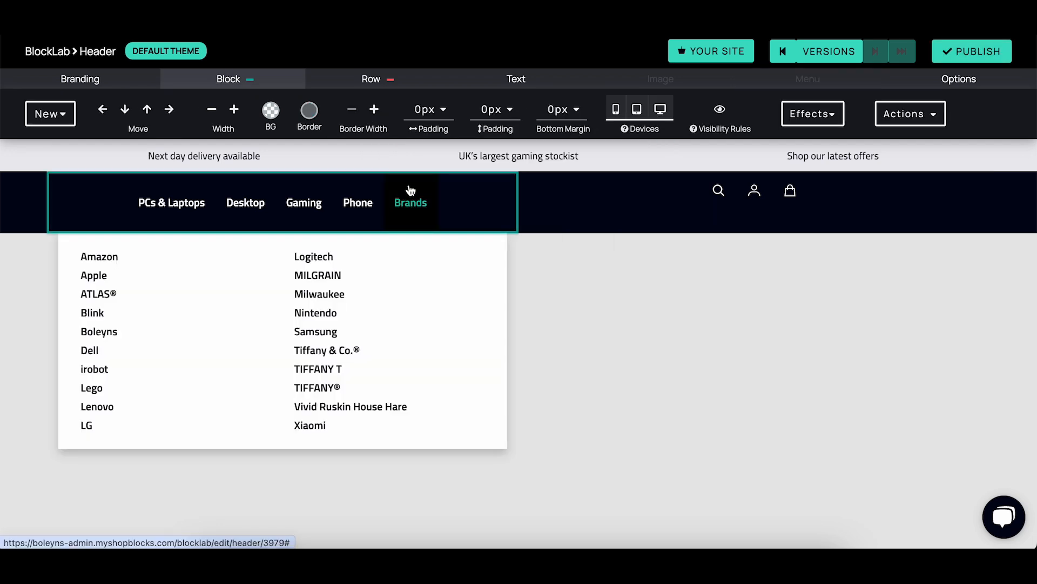
click(517, 83)
click(496, 111)
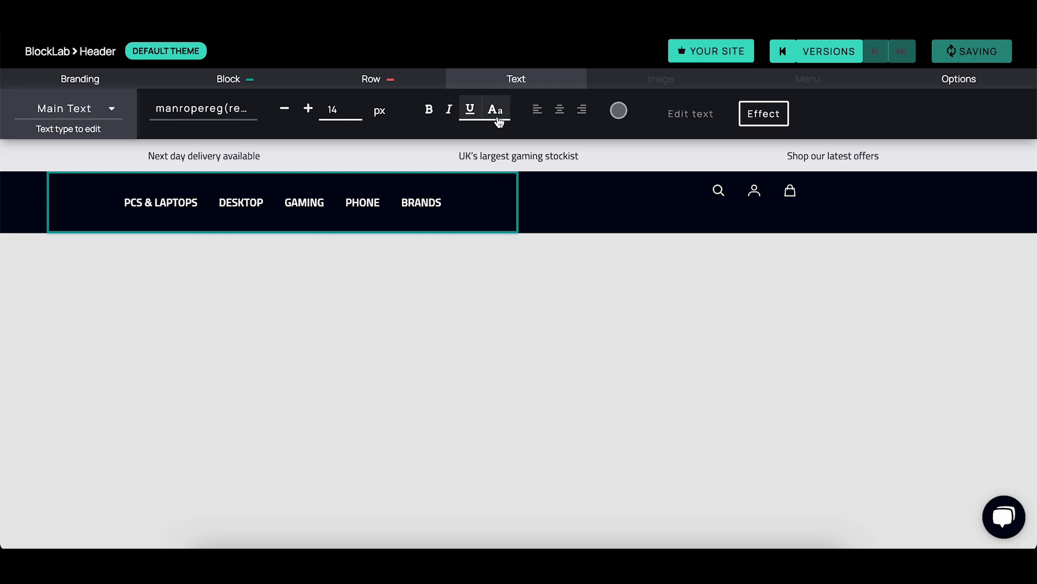
Add a logo block and move it into the dark row, ahead of the mega menu.
click(253, 87)
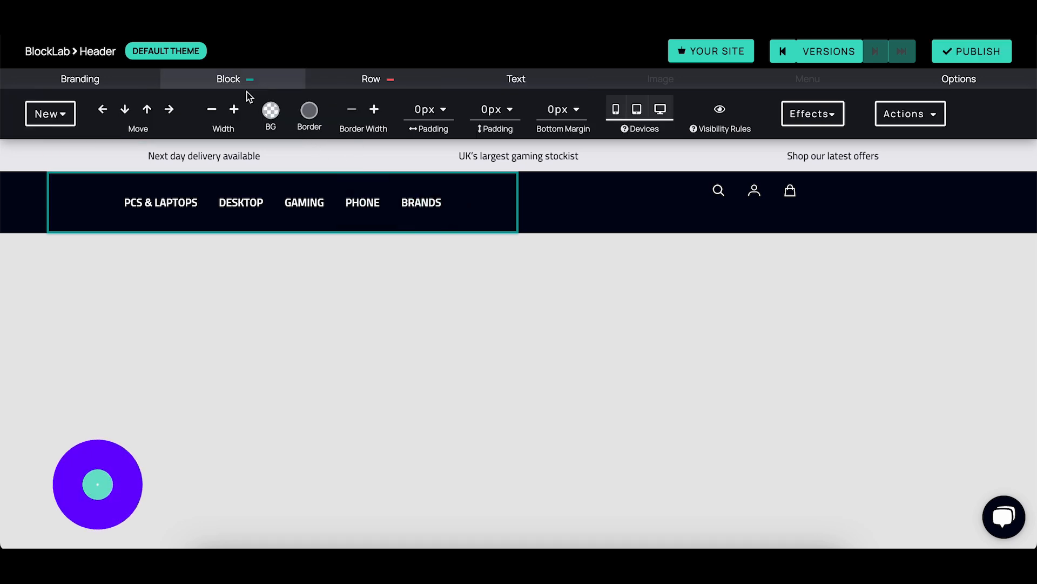
click(63, 116)
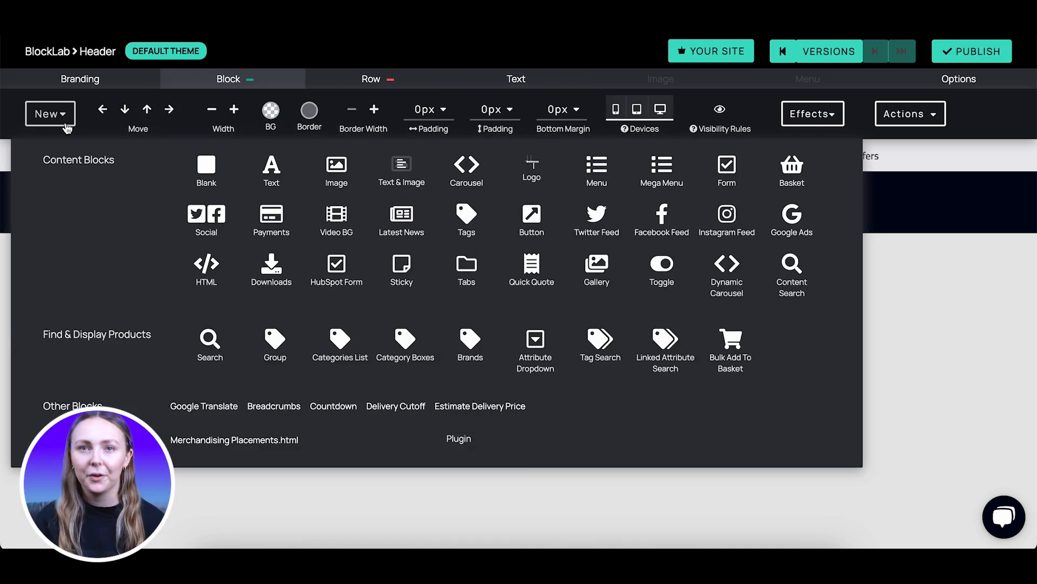
click(552, 172)
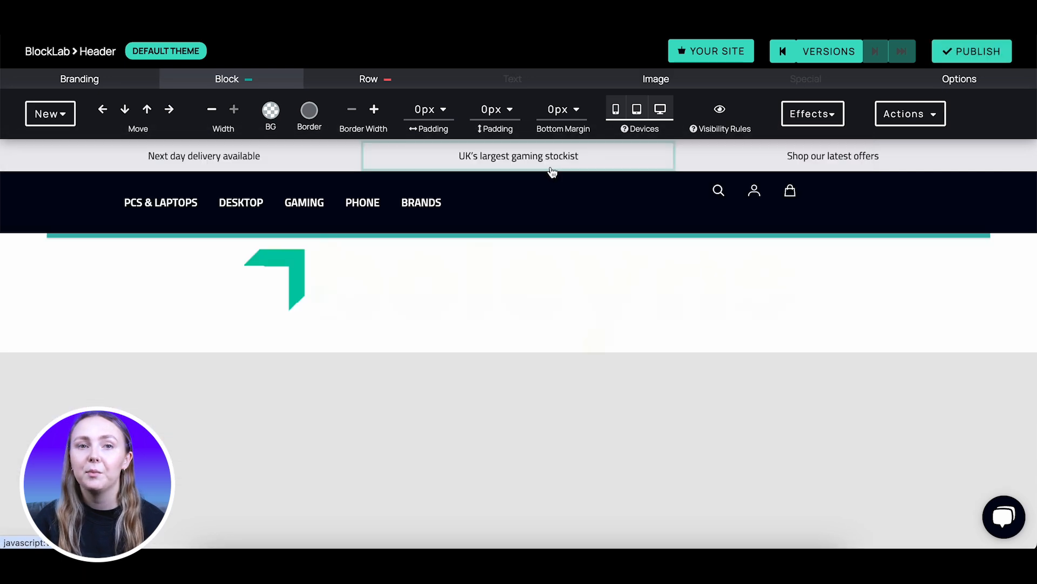
click(554, 265)
key(Up)
key(Left)
key(Left)
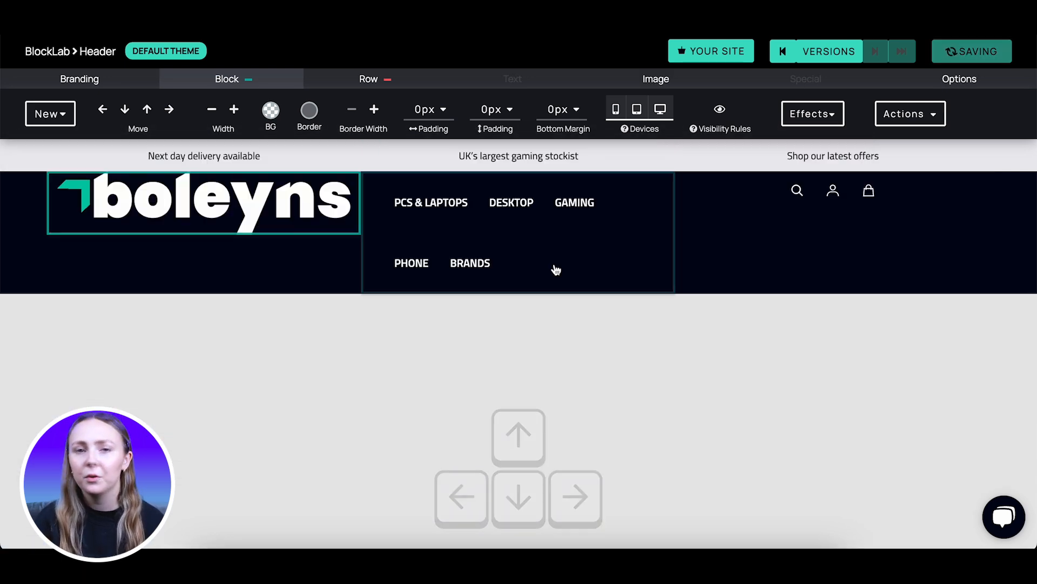
Widen the mega menu block until all its links fit on one line, and narrow the logo block.
click(558, 267)
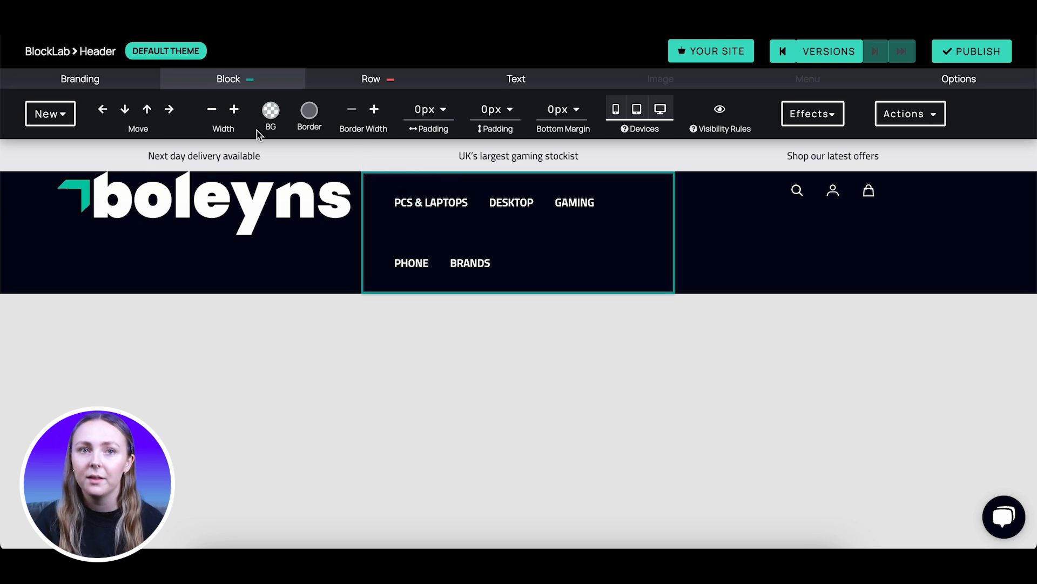
click(233, 111)
click(233, 111)
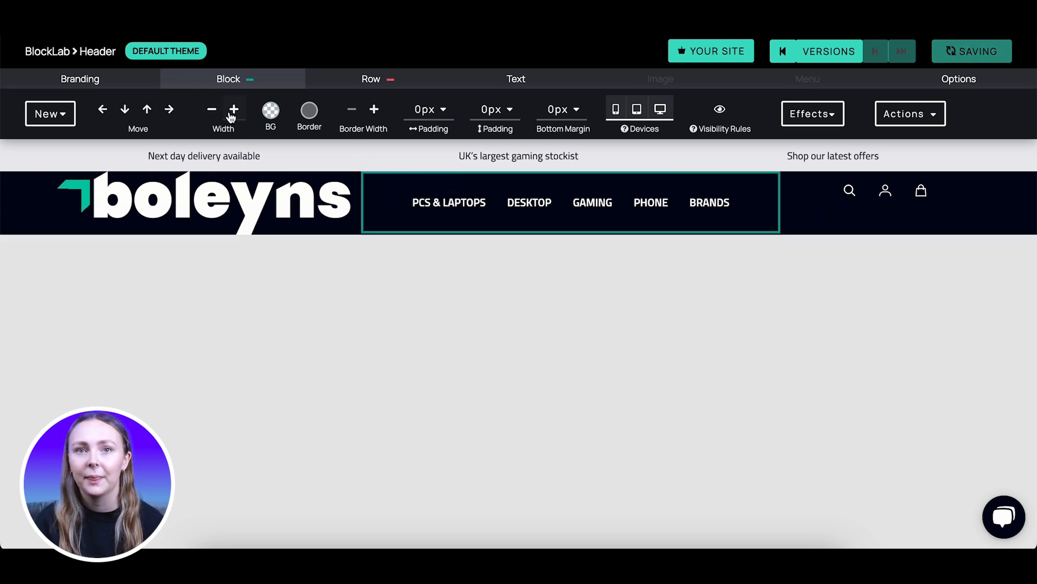
click(229, 200)
click(210, 111)
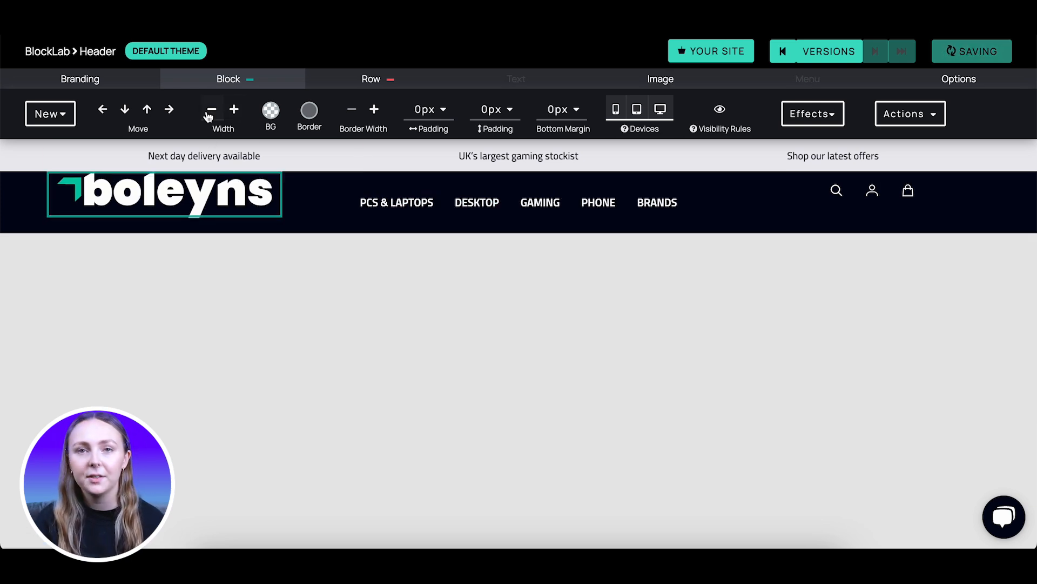
Reduce the logo image's width and left-align it with full width turned off.
click(630, 85)
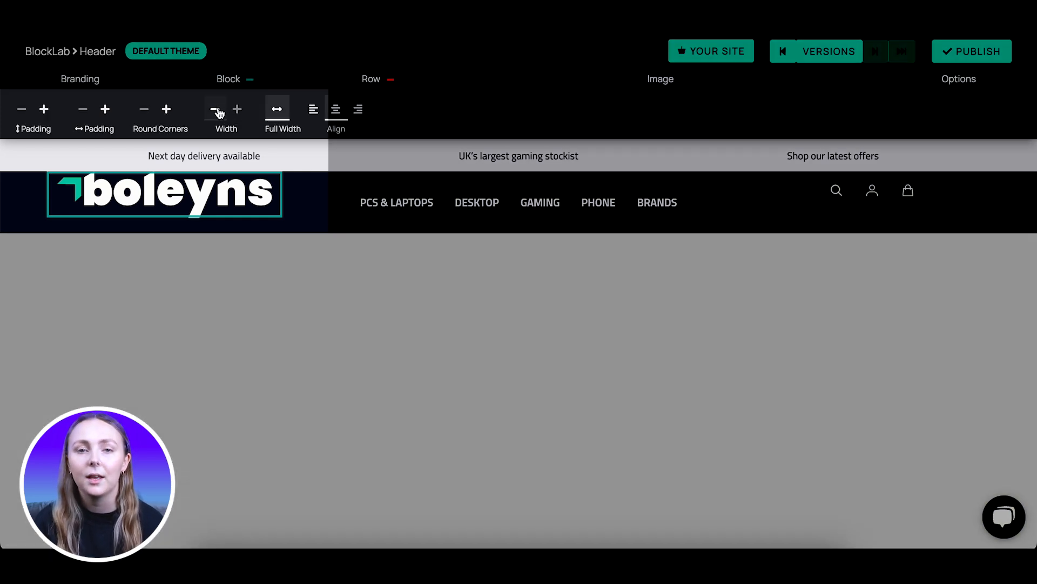
click(216, 110)
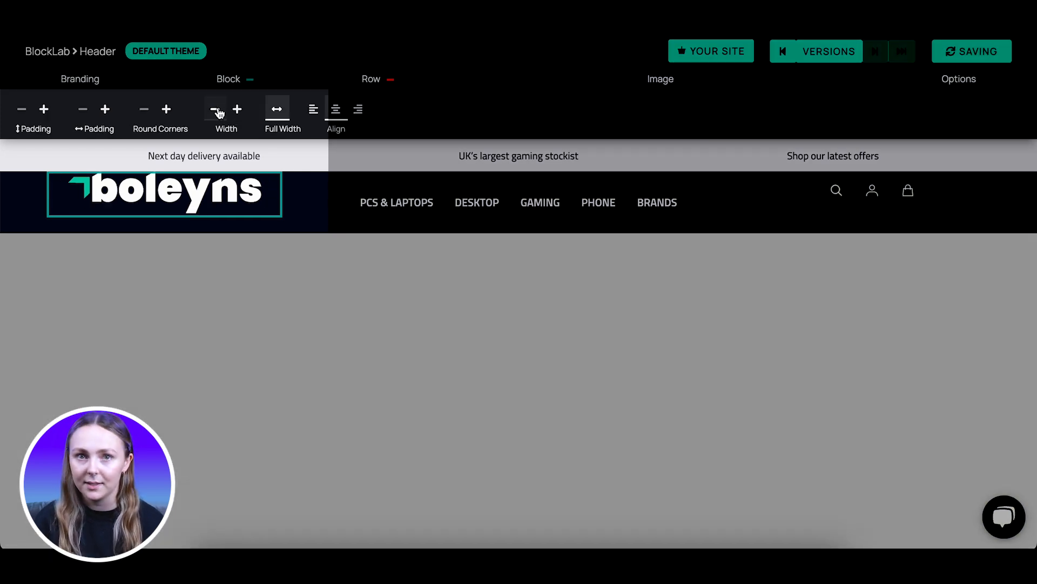
click(216, 110)
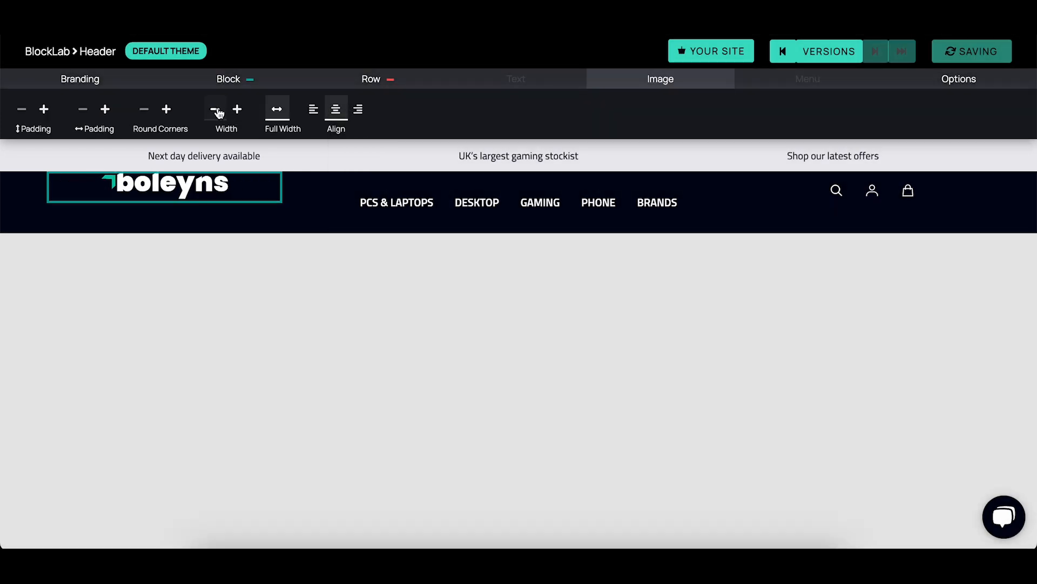
click(312, 112)
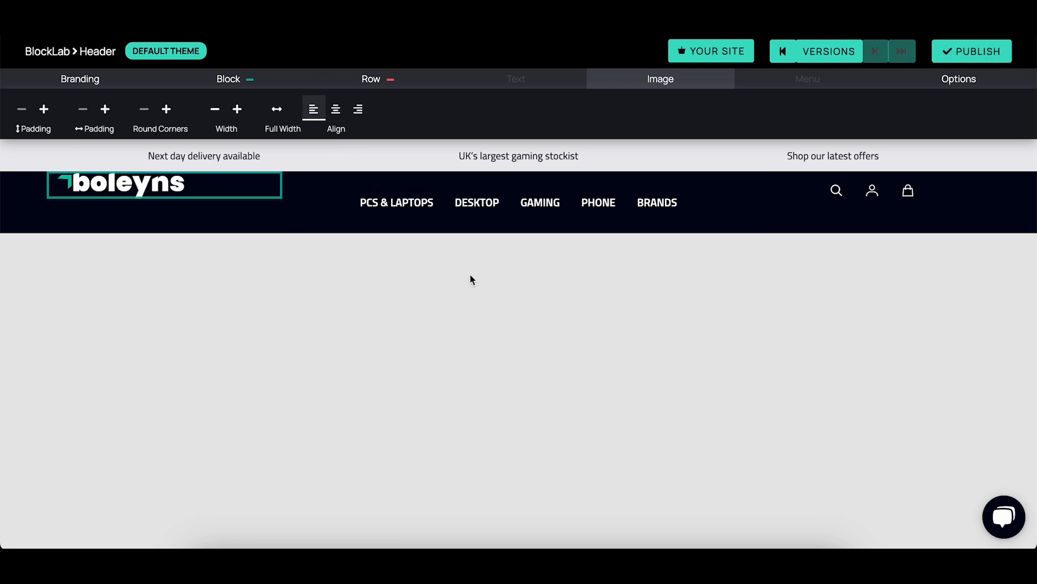
Give the dark row a border in the green swatch colour and increase its border width from zero.
click(497, 229)
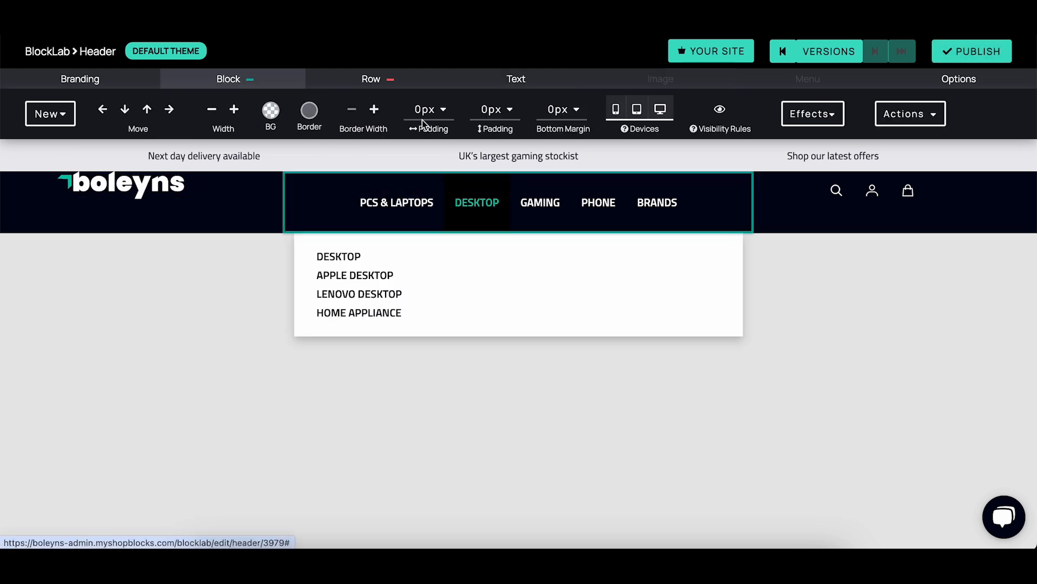
click(380, 85)
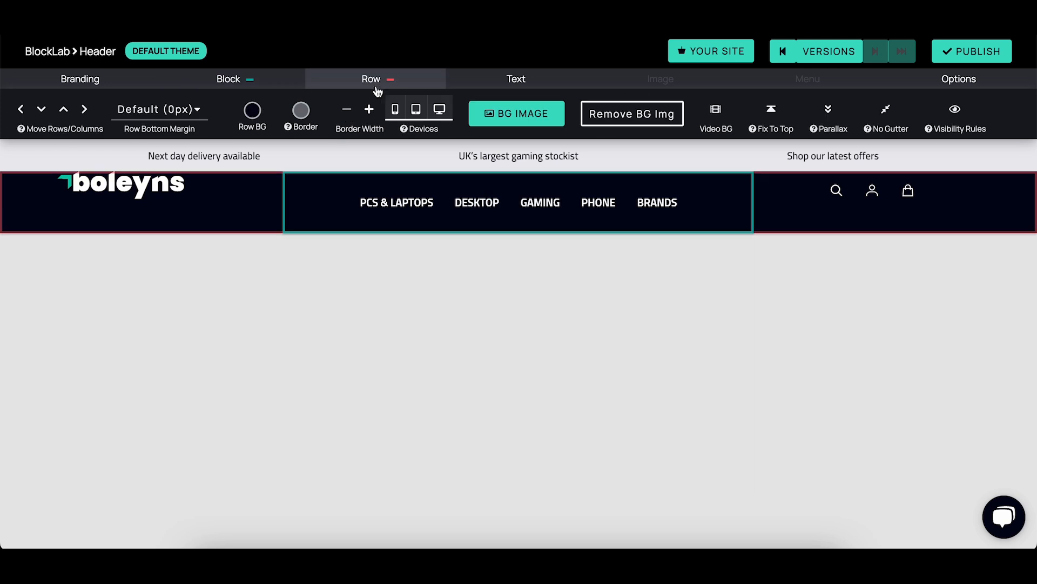
click(302, 112)
click(357, 160)
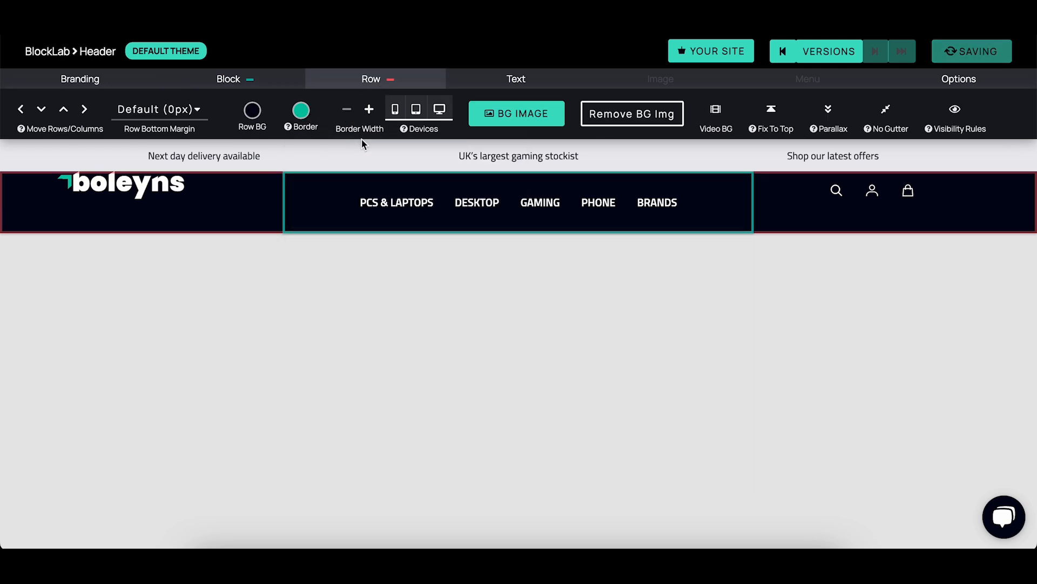
click(374, 109)
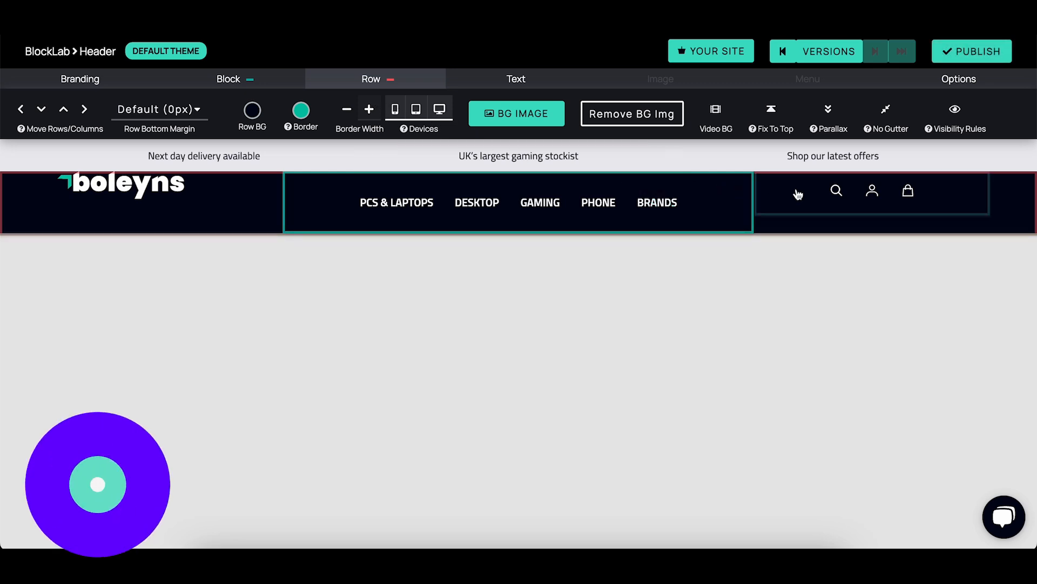
Set the logo block's vertical padding to Medium (15px) and increase the logo image's own vertical padding to centre it in the row.
click(216, 186)
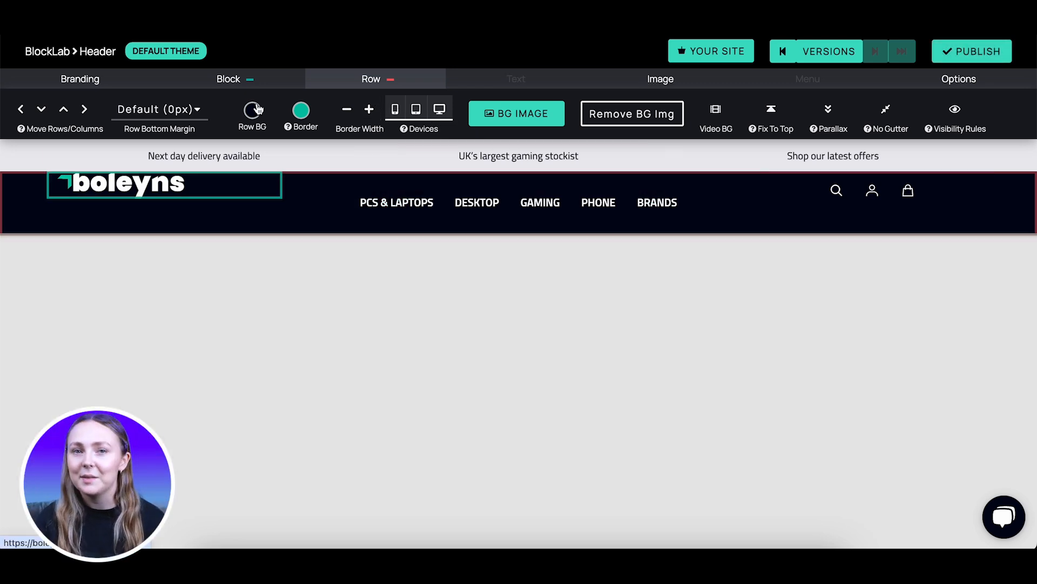
click(494, 109)
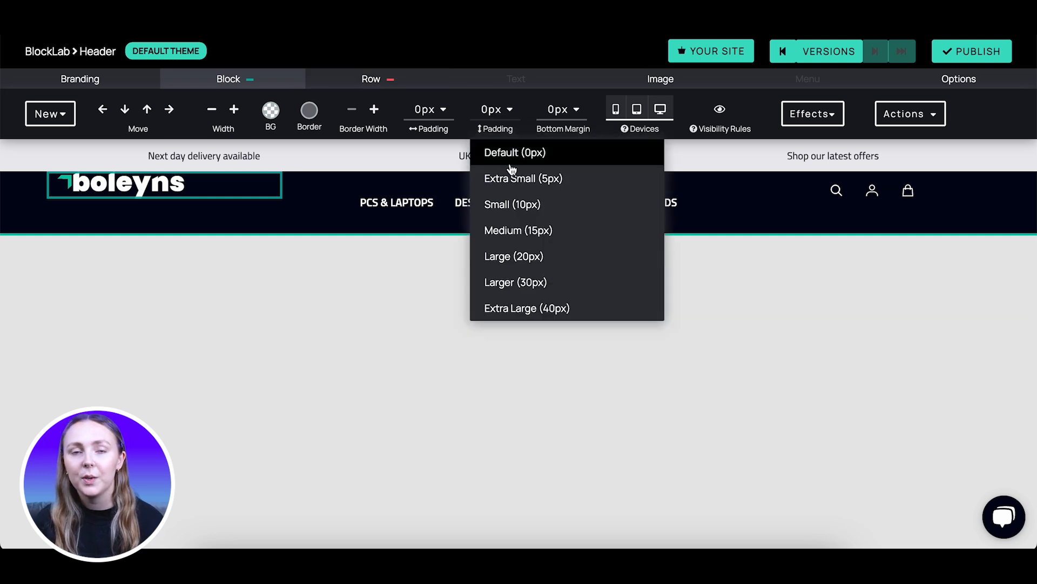
click(542, 229)
click(638, 85)
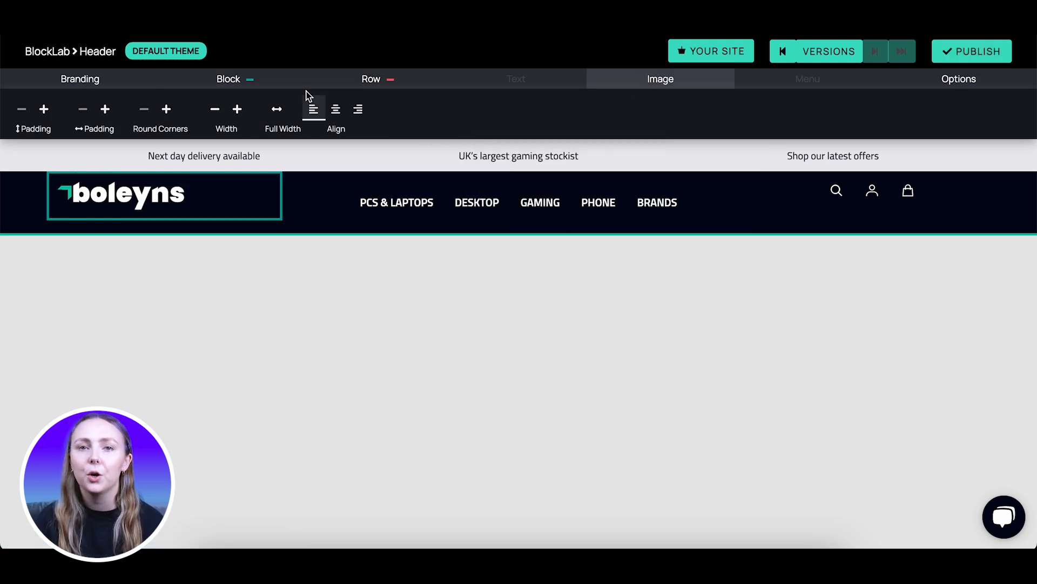
click(42, 110)
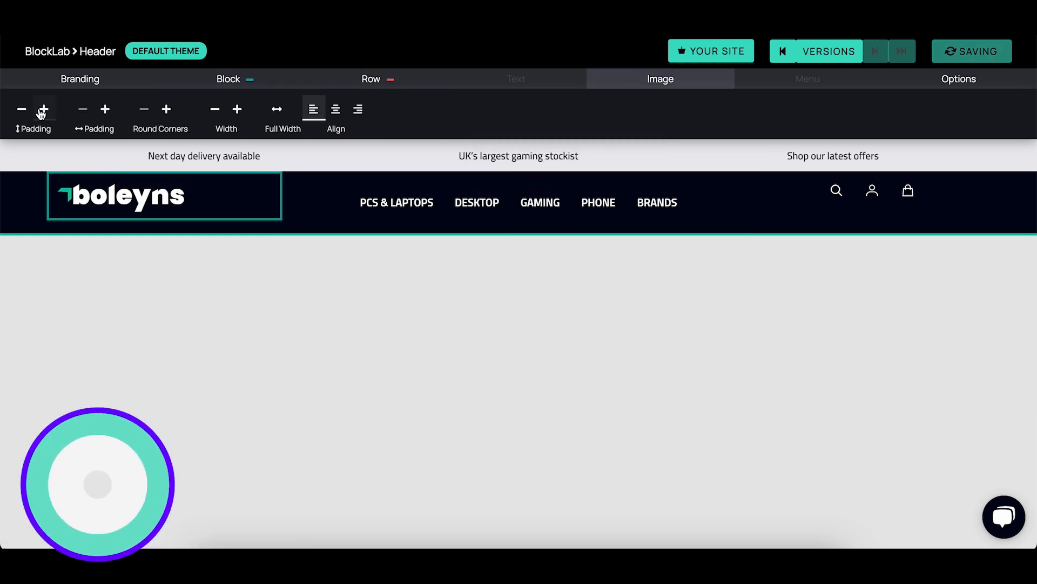
click(42, 110)
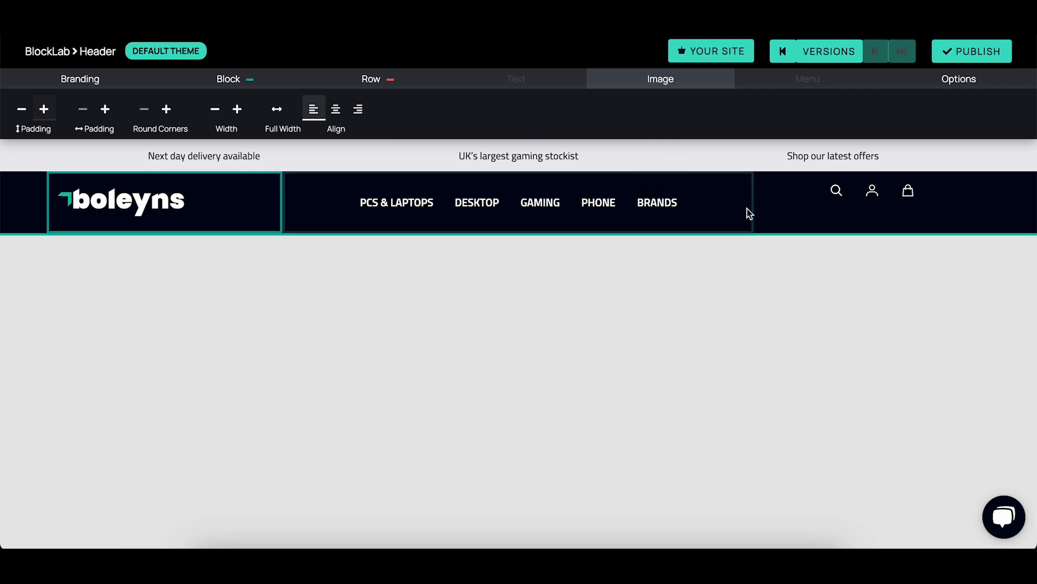
Set the header controls block's vertical padding to Small (10px) and slightly increase its menu height.
click(820, 200)
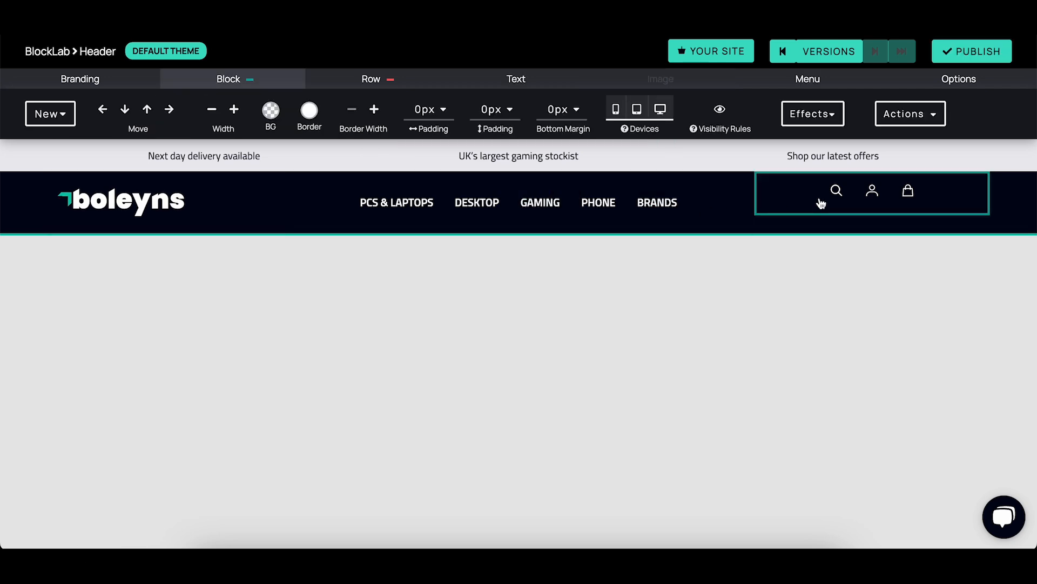
click(513, 109)
click(540, 201)
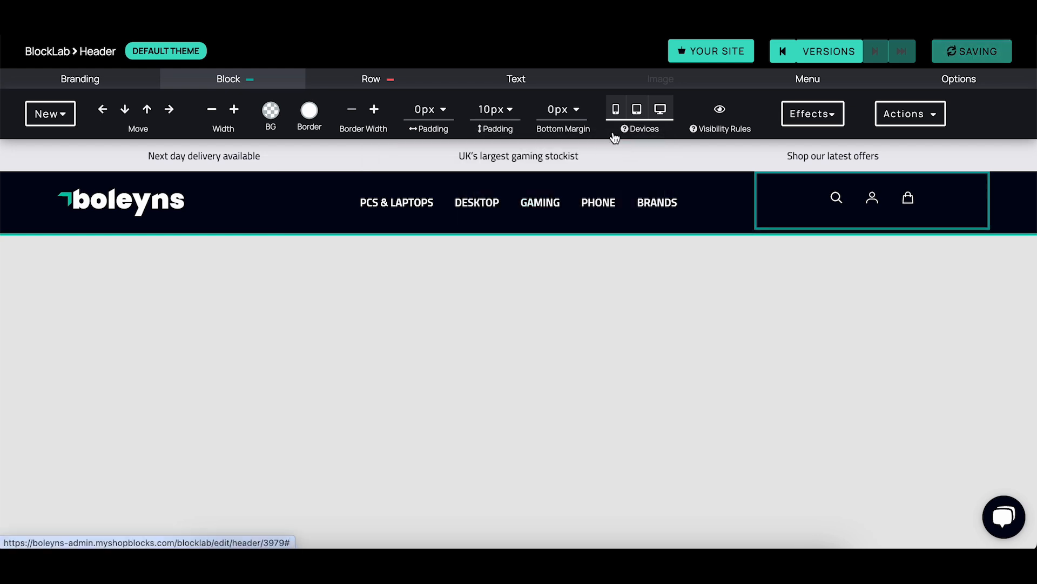
click(777, 87)
click(108, 110)
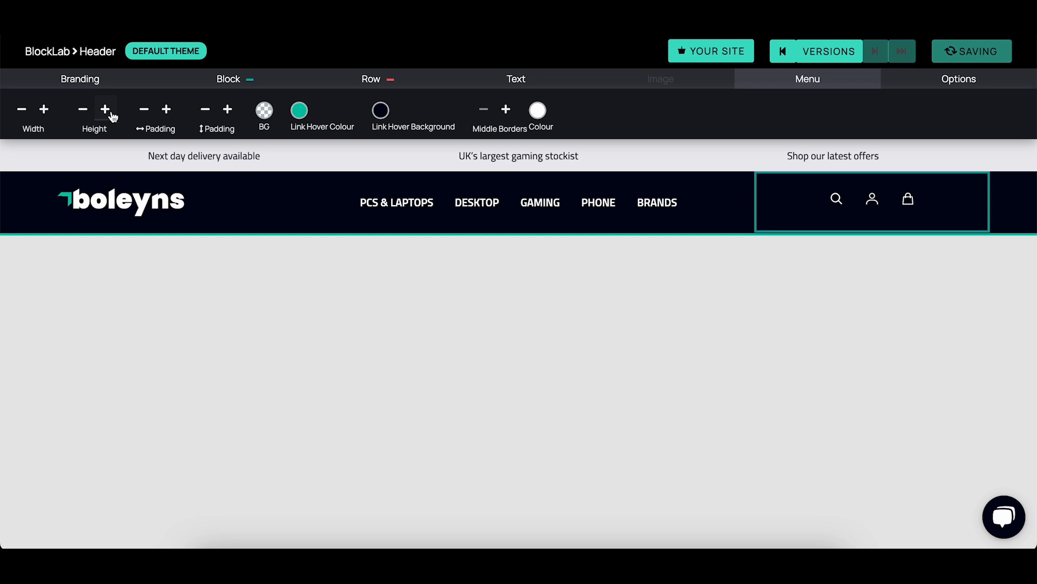
click(766, 207)
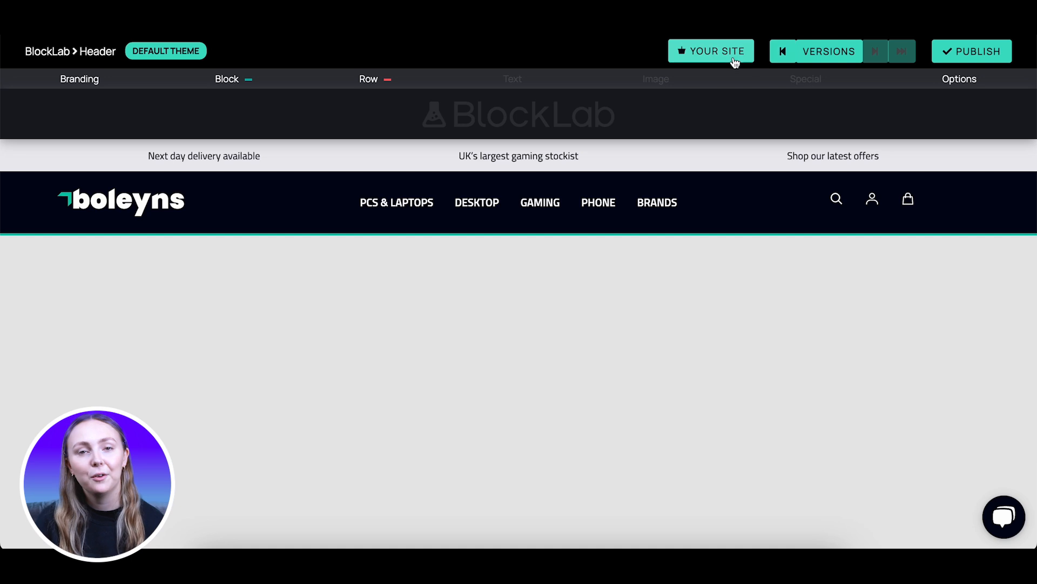
Open the live site and examine the mega menu's dropdowns under Desktop, Gaming, Phone and Brands.
click(717, 58)
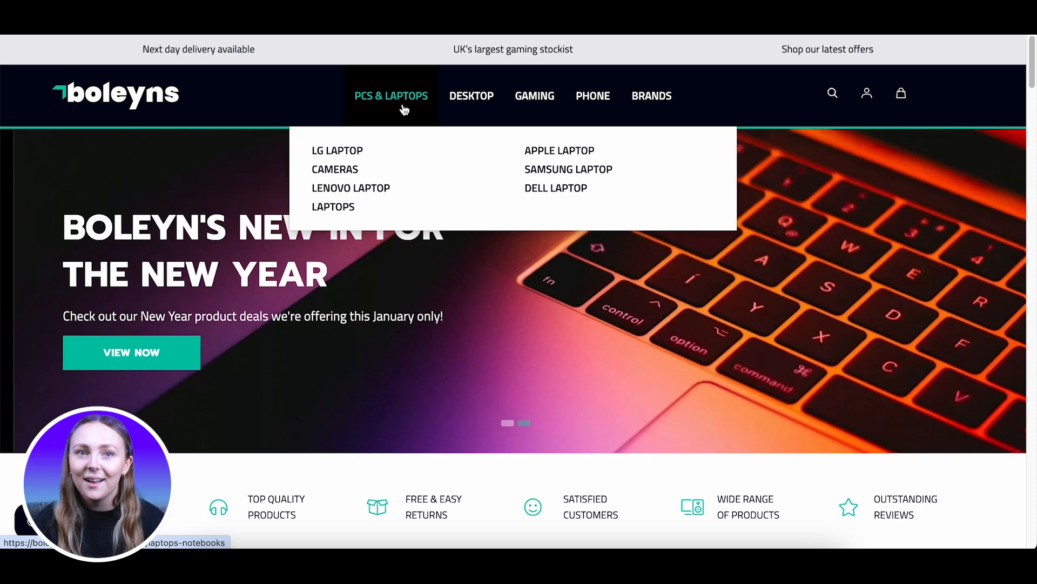
mouse_move(477, 106)
mouse_move(542, 107)
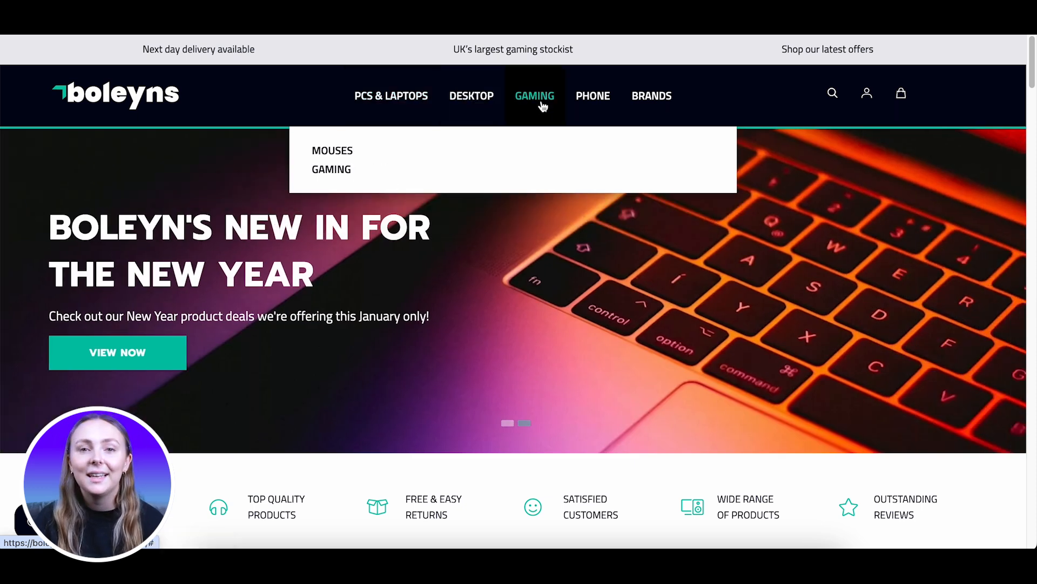
mouse_move(597, 104)
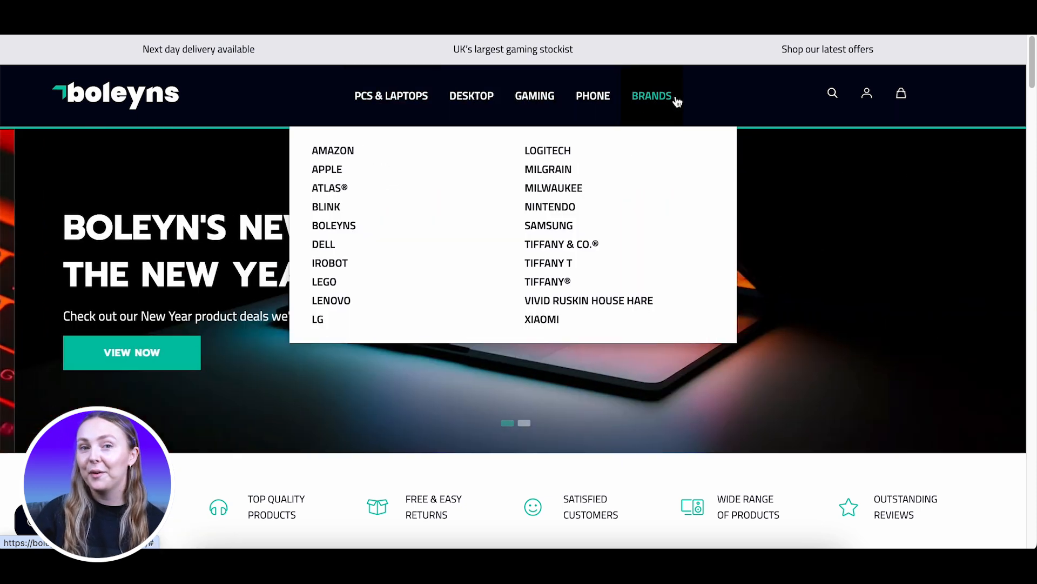